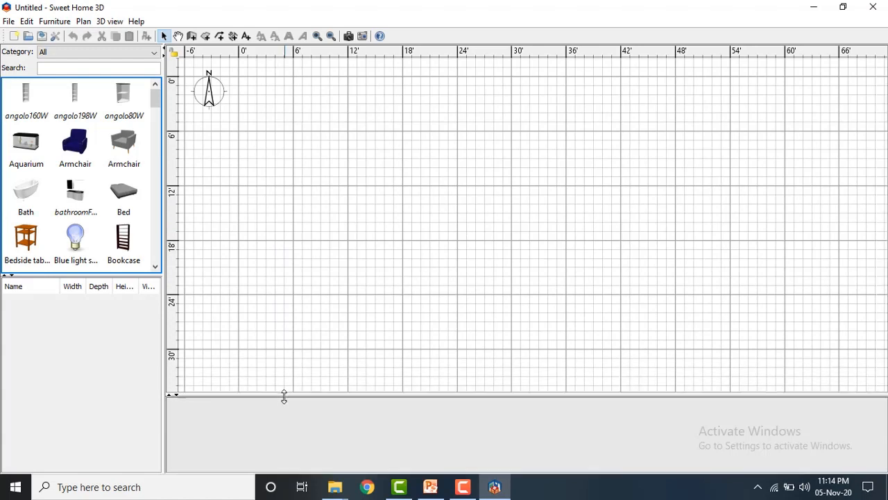
Step: Resize the furniture catalog and 3D view panes, leaving the 3D view as a narrow strip beneath a large plan area
drag(162, 201, 144, 202)
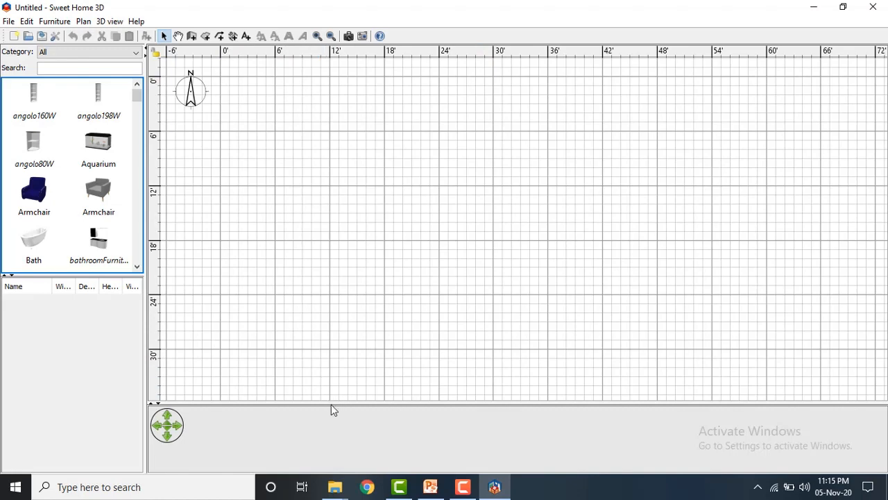
drag(330, 395, 329, 134)
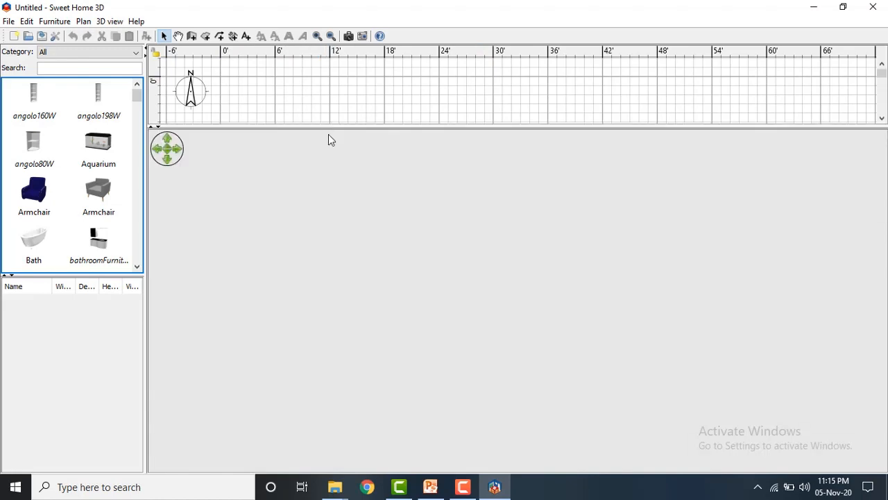
click(322, 223)
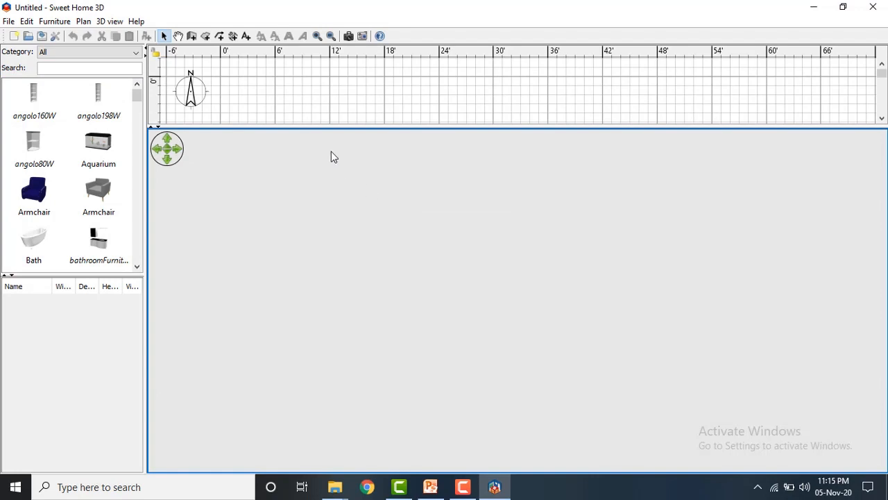
drag(363, 128, 317, 411)
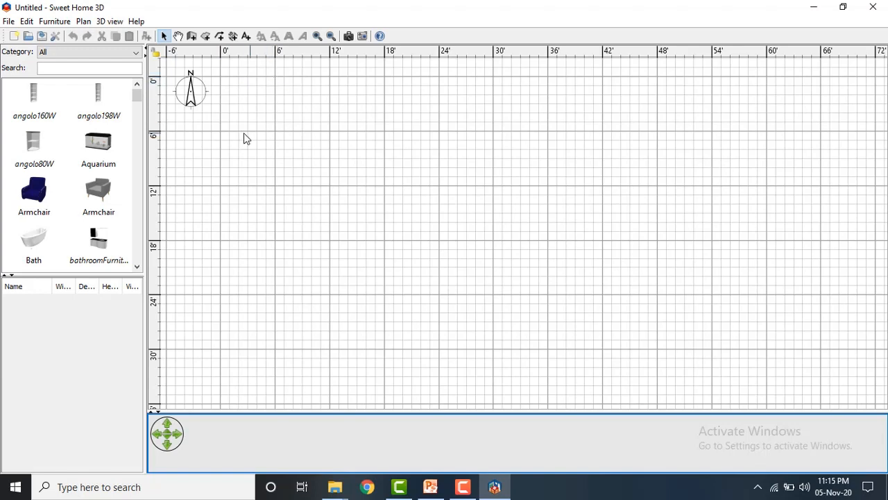
Step: Look through the available file, editing, furniture, plan and 3D view commands, and adjust the furniture catalog's width
click(8, 22)
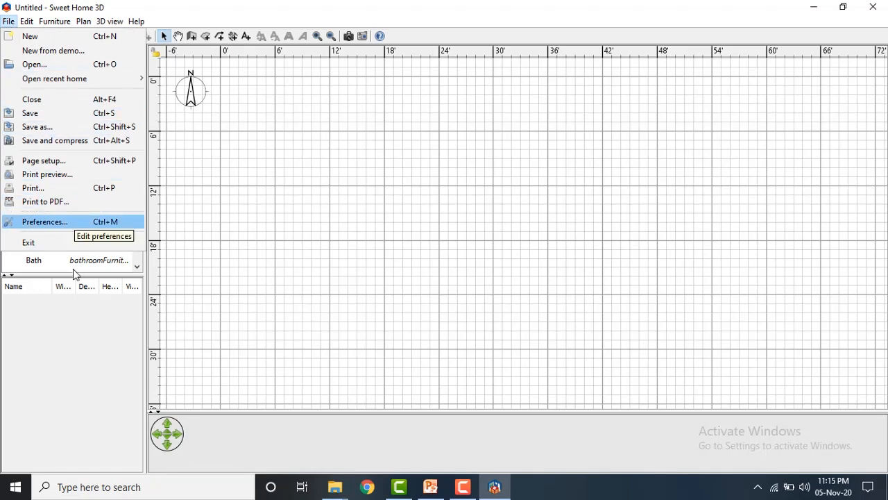
click(26, 348)
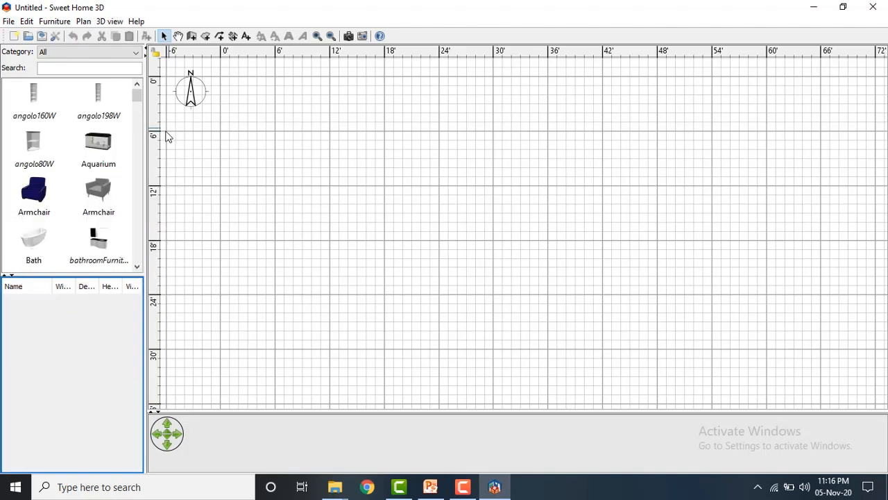
drag(147, 142, 243, 131)
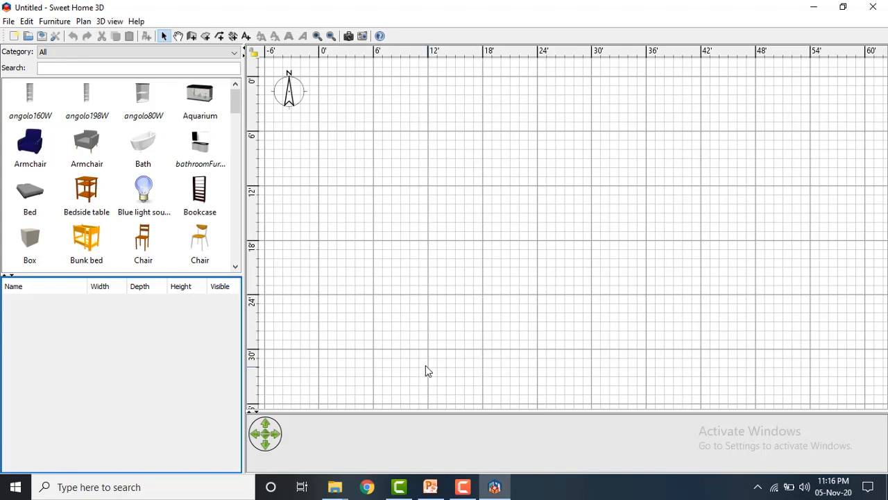
click(9, 21)
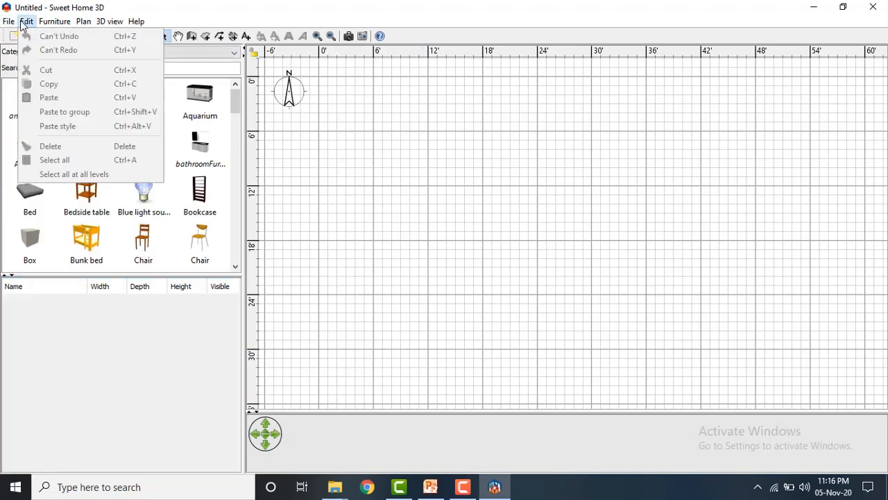
click(27, 21)
click(54, 21)
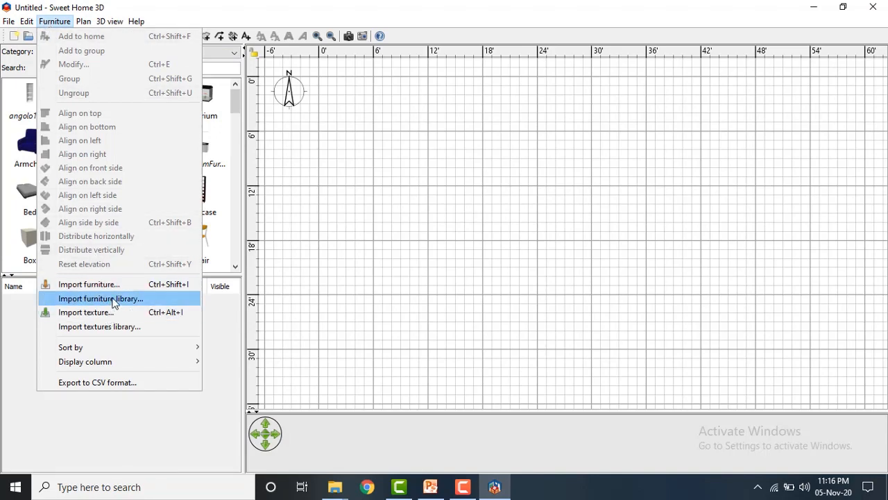
mouse_move(84, 21)
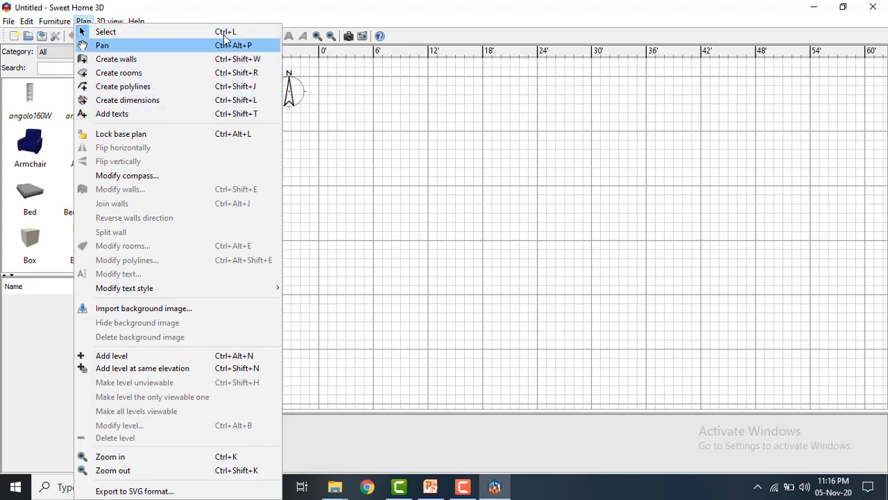
click(335, 74)
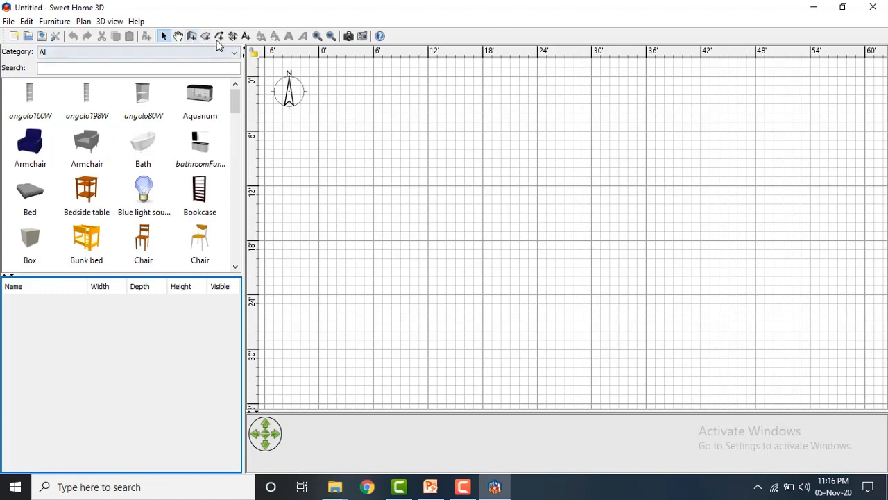
click(120, 27)
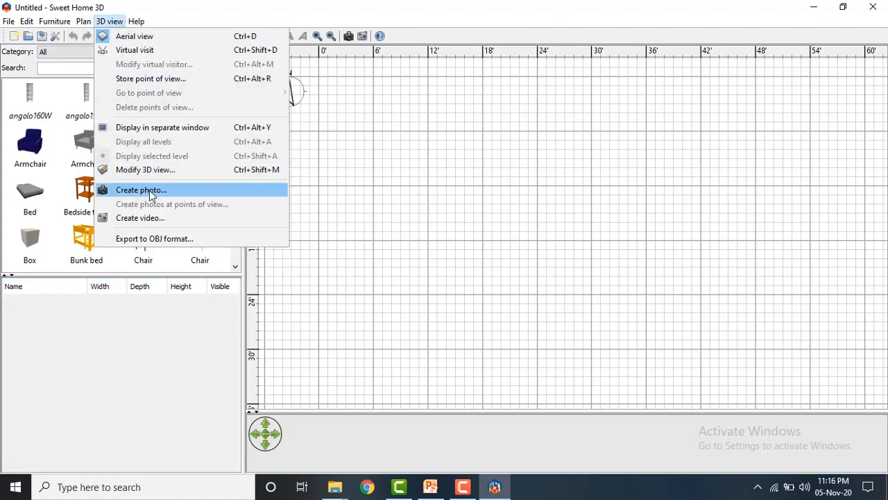
click(201, 13)
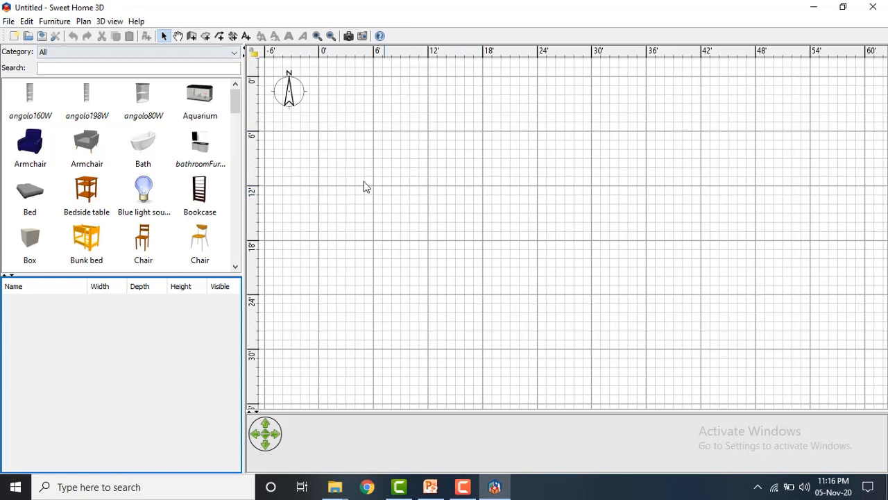
drag(245, 132, 162, 125)
Step: Set the measurement unit to Foot/Inch/Fraction in the preferences
click(8, 21)
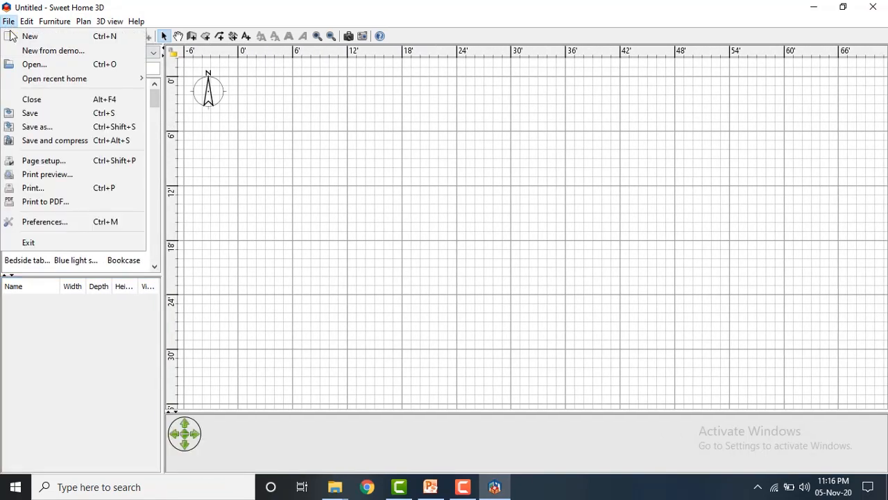
click(55, 221)
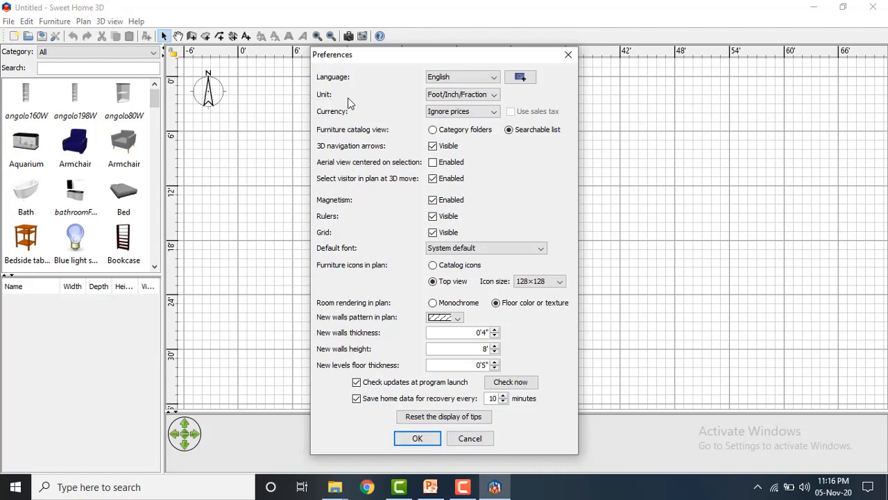
click(495, 97)
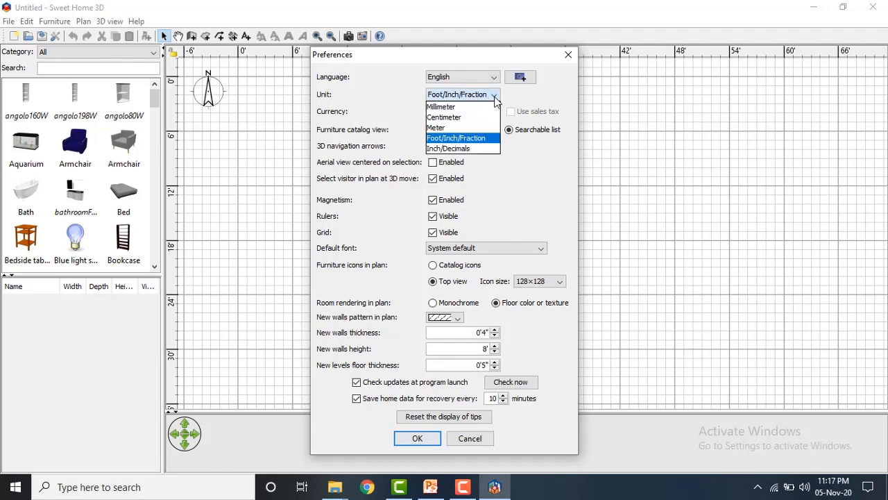
click(464, 139)
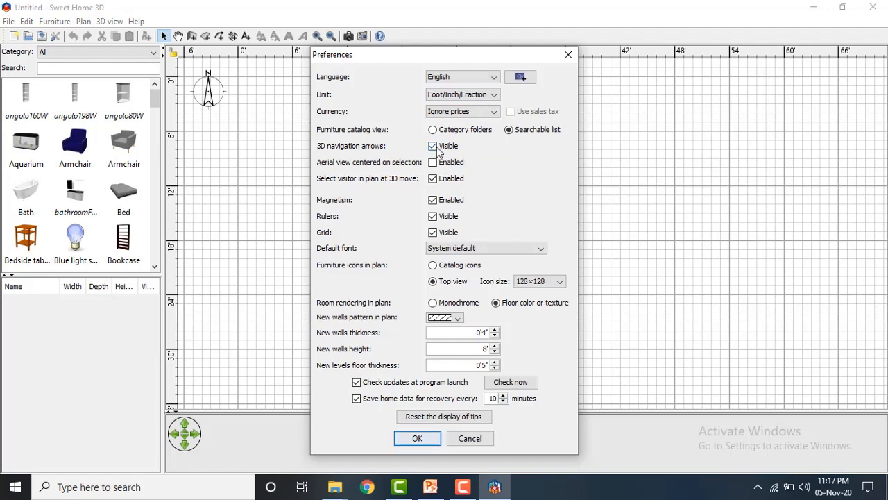
Step: Switch the furniture catalog view to category folders and expand the Bathroom category
drag(419, 55, 467, 53)
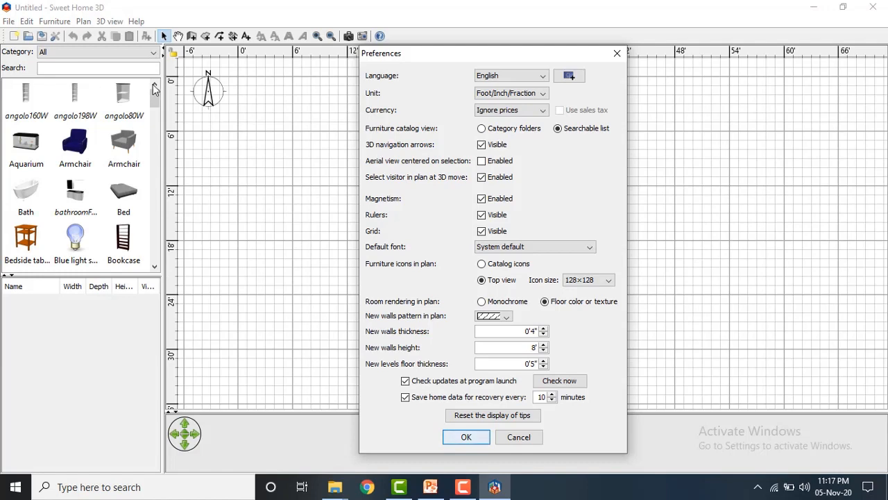
click(482, 130)
click(448, 440)
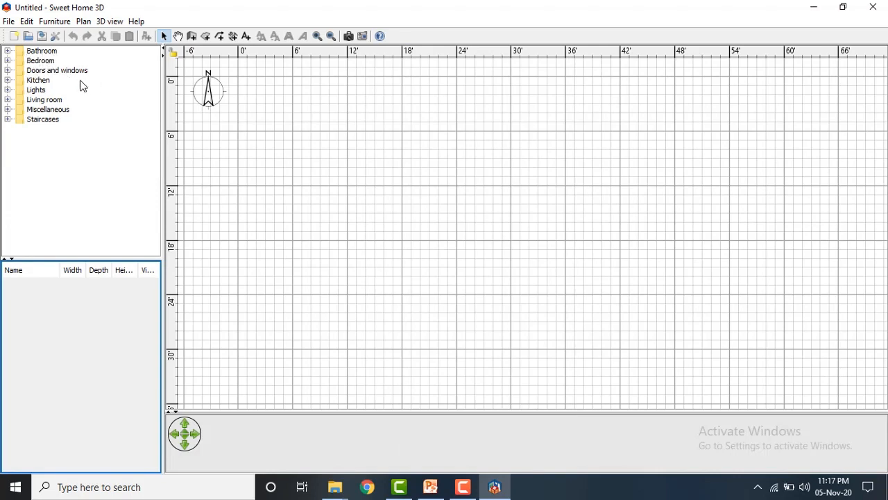
double_click(35, 54)
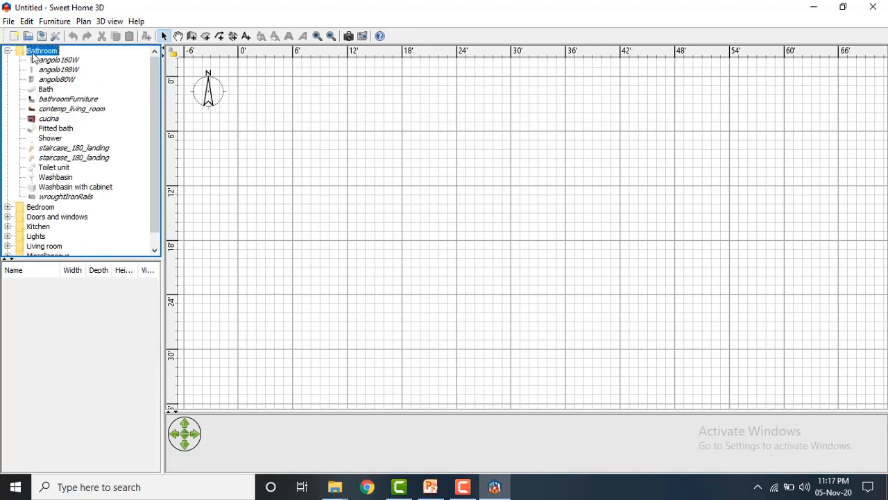
Step: Change the furniture catalog view in the preferences back to a searchable list
click(10, 20)
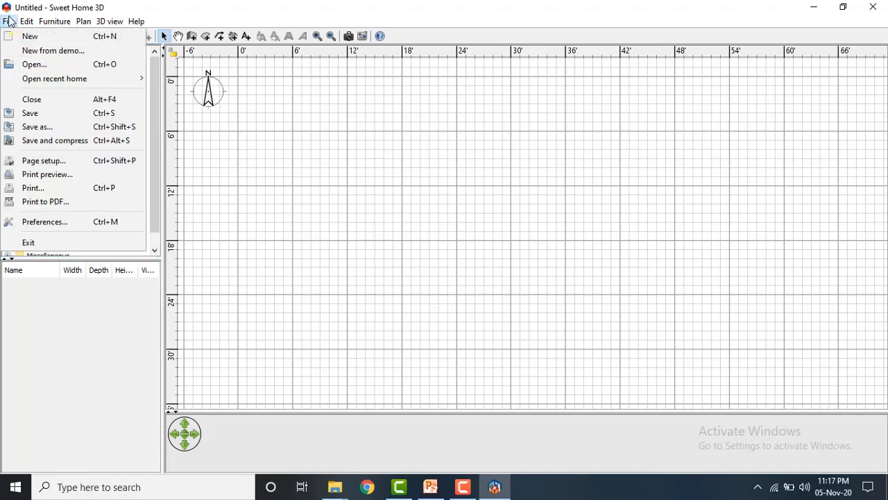
click(44, 224)
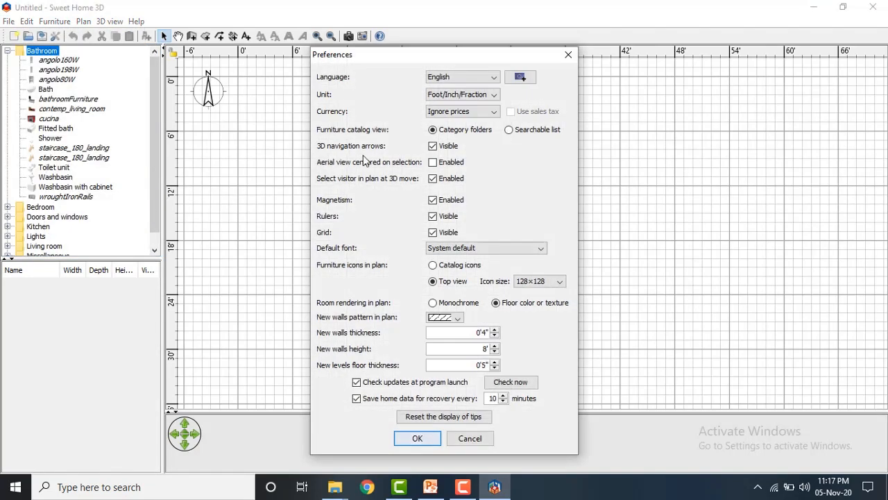
click(509, 131)
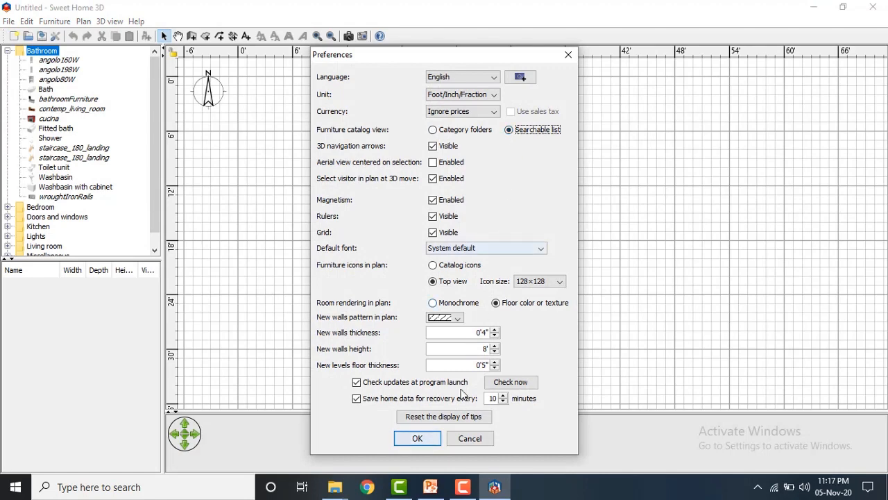
click(417, 438)
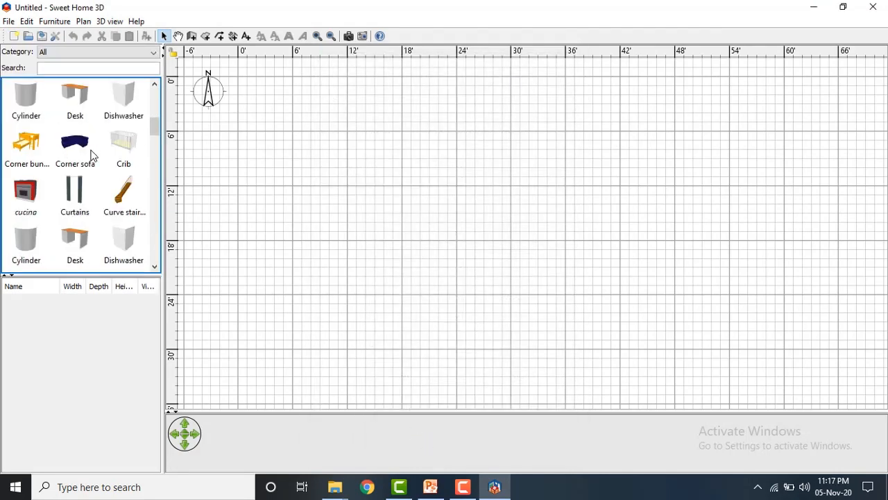
Step: Hide the rulers and the grid of the plan through the preferences
click(8, 22)
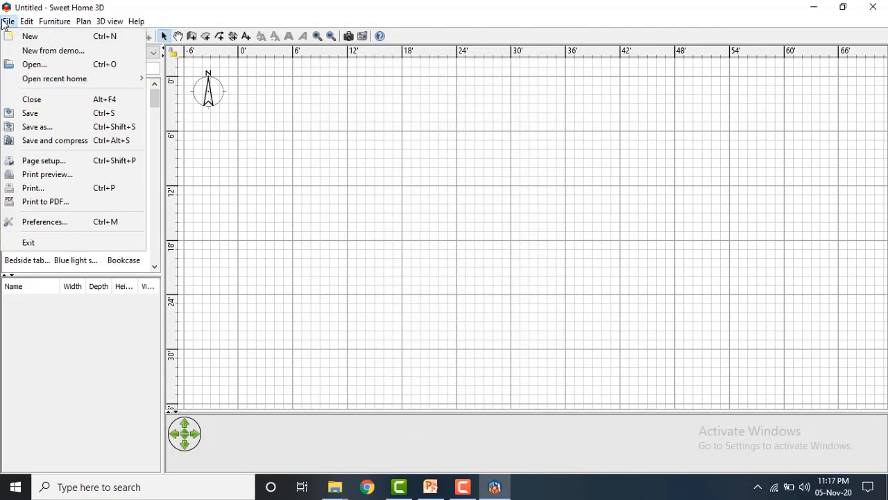
click(53, 220)
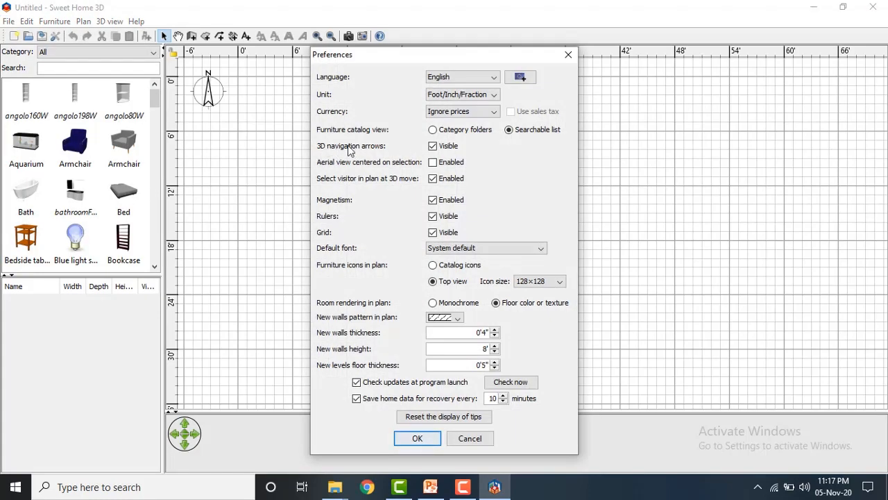
drag(463, 54, 625, 39)
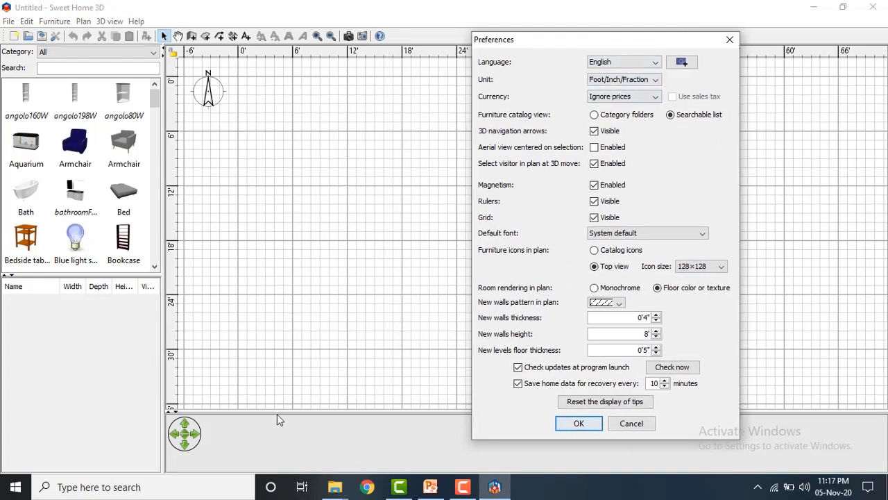
drag(680, 43, 700, 94)
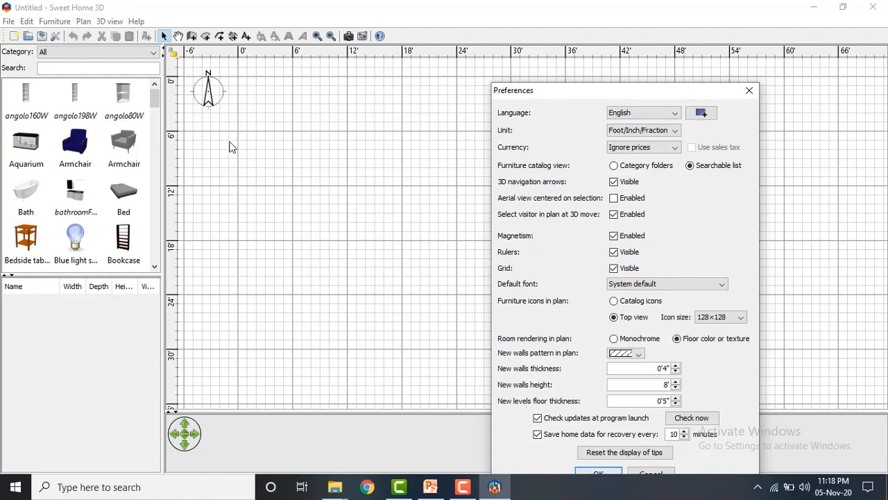
click(615, 254)
click(614, 268)
drag(615, 89, 592, 25)
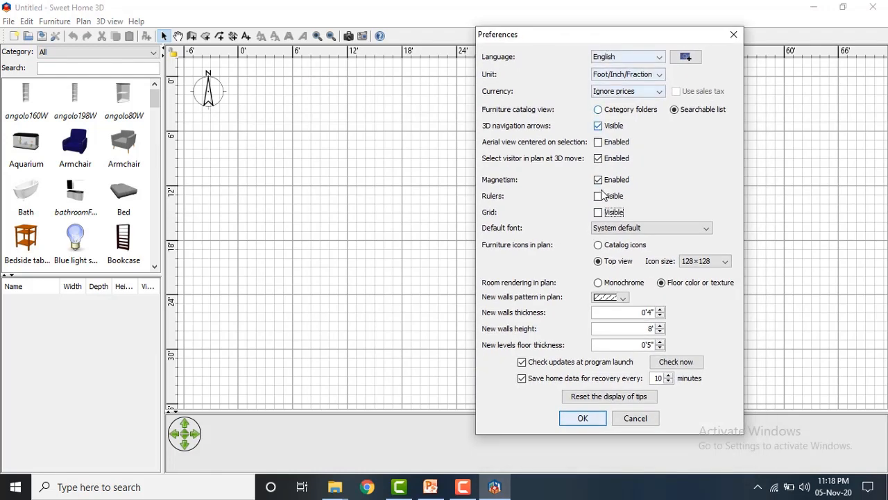
click(580, 421)
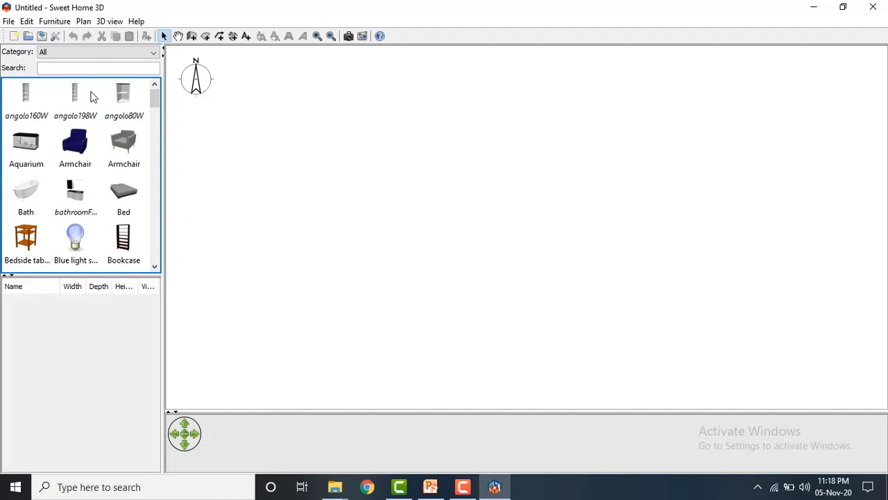
Step: Make the plan's grid and rulers visible again through the preferences
click(8, 21)
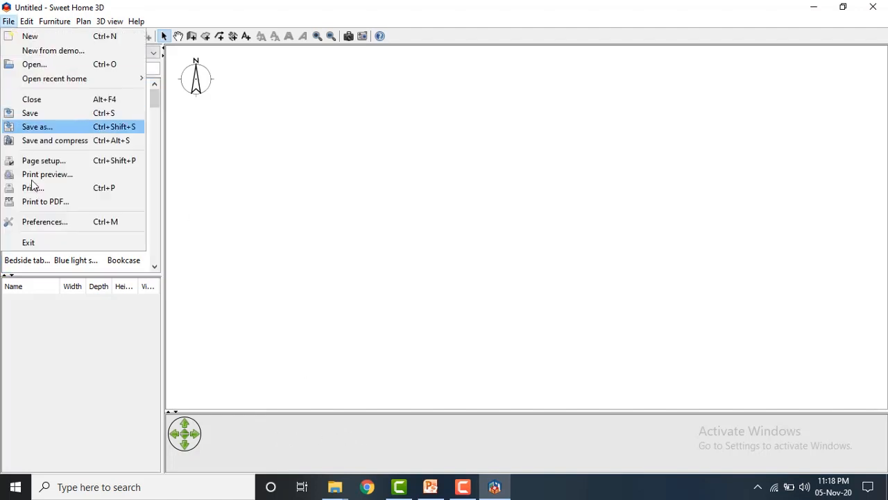
click(41, 222)
click(433, 232)
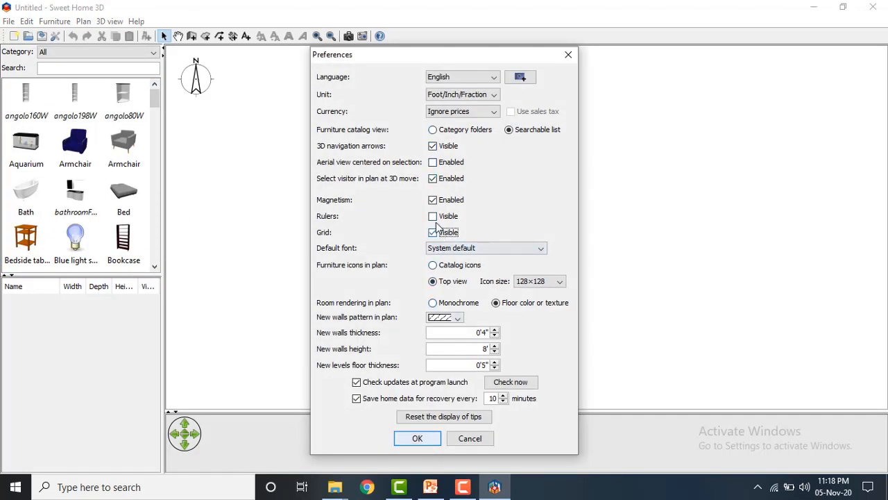
click(433, 216)
click(422, 438)
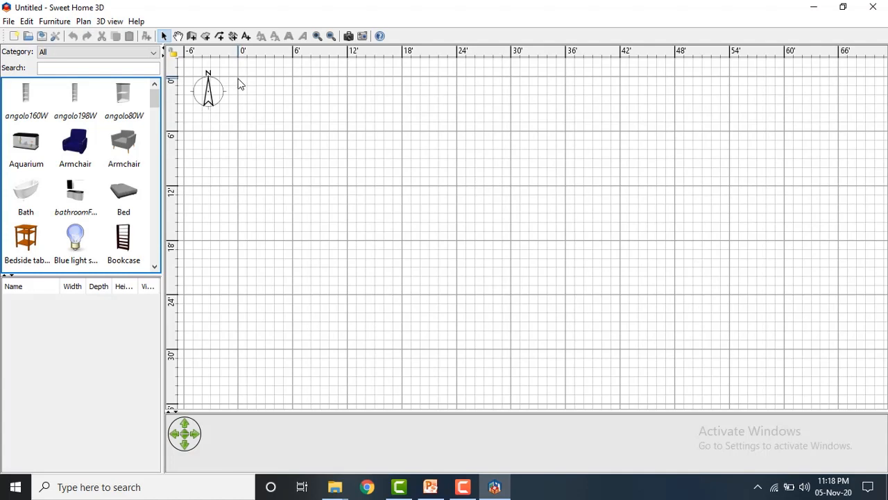
Step: Review the pattern, thickness and height settings for new walls in the preferences and close them without changes
click(10, 23)
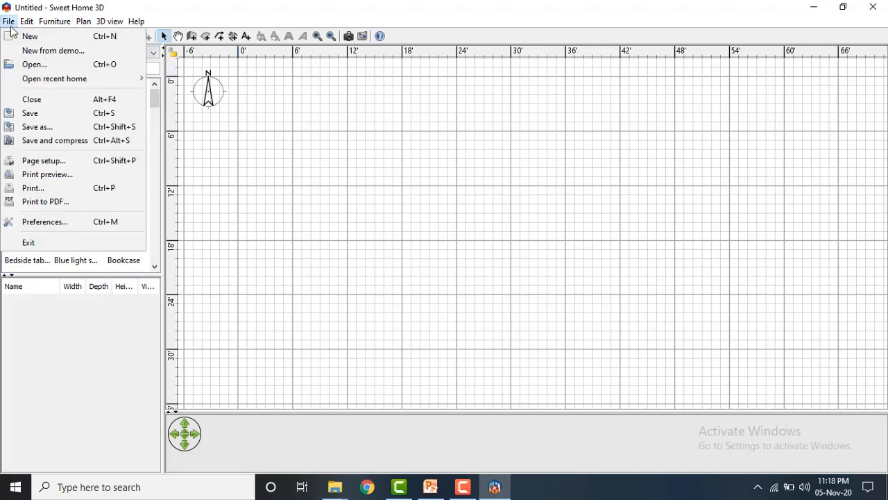
click(44, 222)
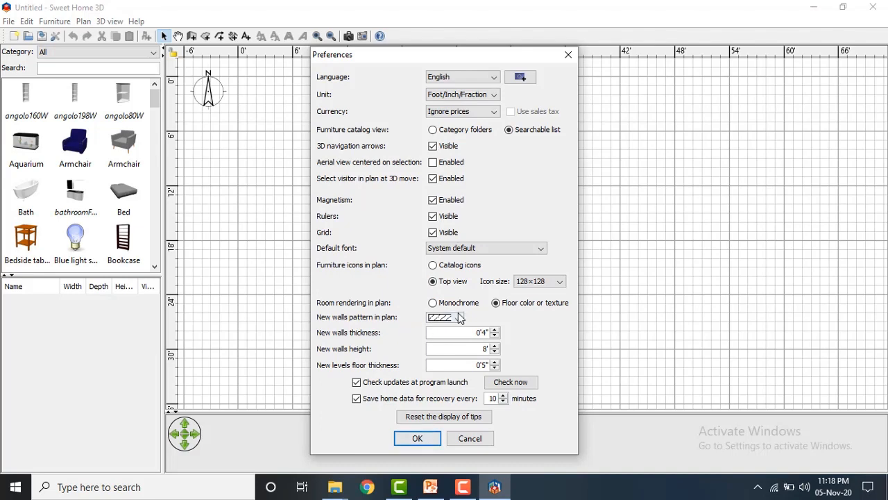
click(568, 55)
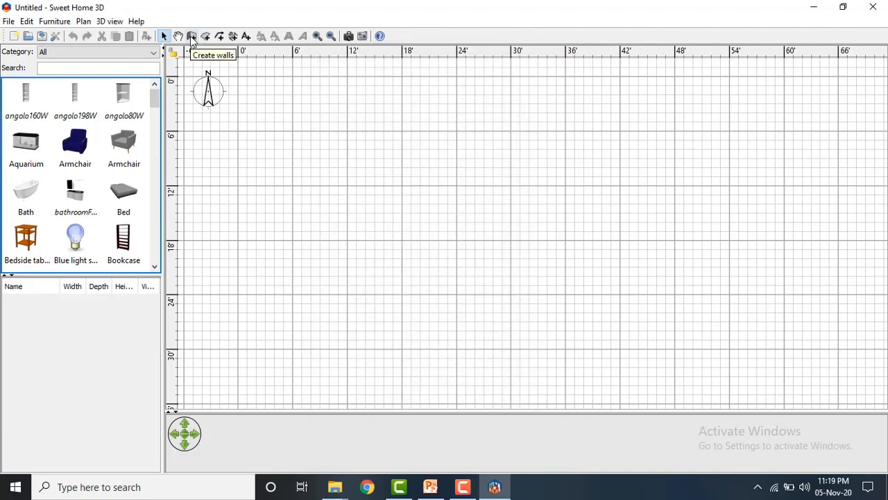
Step: Draw a stepped run of three connected walls, starting with a horizontal one about 16' long
click(192, 38)
click(270, 117)
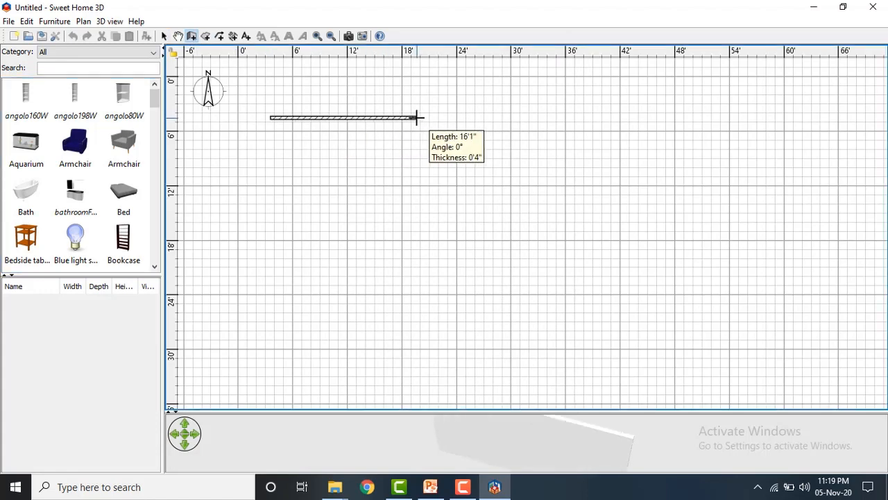
click(417, 118)
click(417, 168)
click(452, 167)
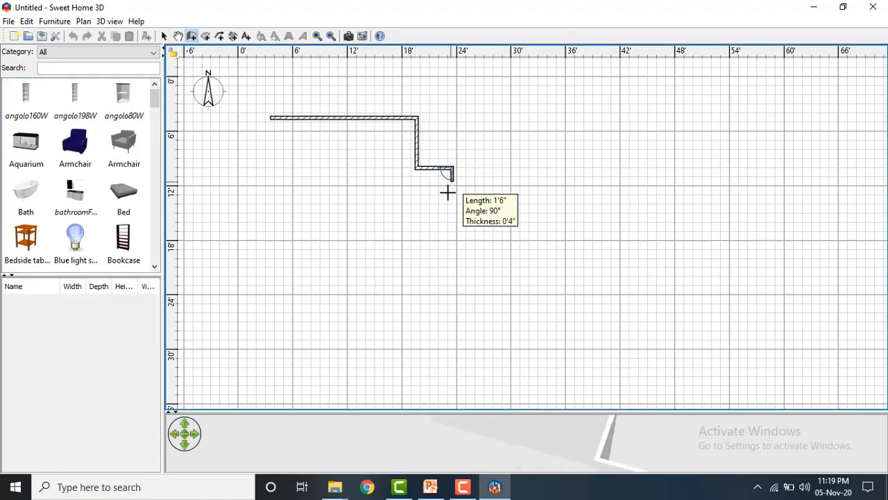
key(Escape)
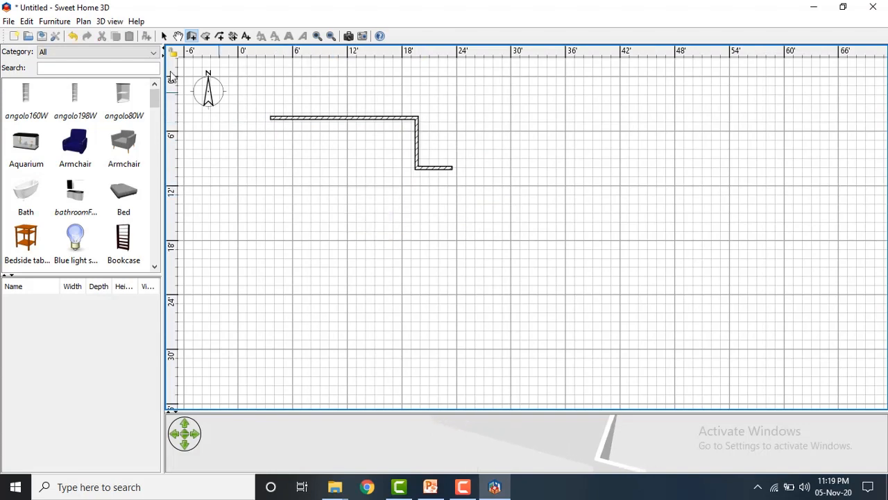
Step: Set the new walls pattern in the preferences to the white cross-hatch on black and apply it
click(9, 21)
click(63, 220)
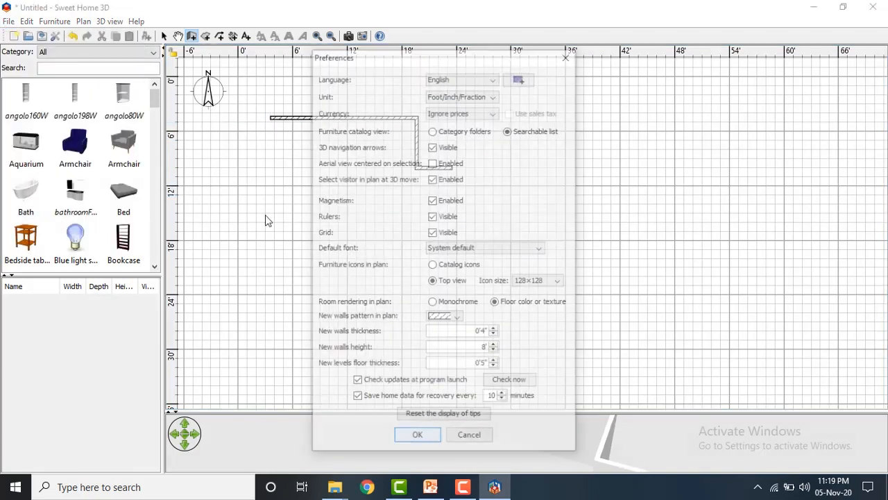
click(454, 318)
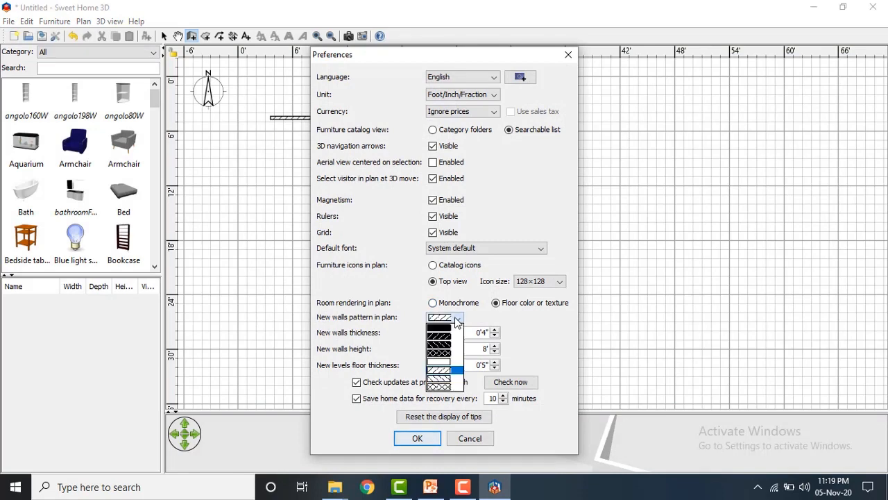
click(445, 353)
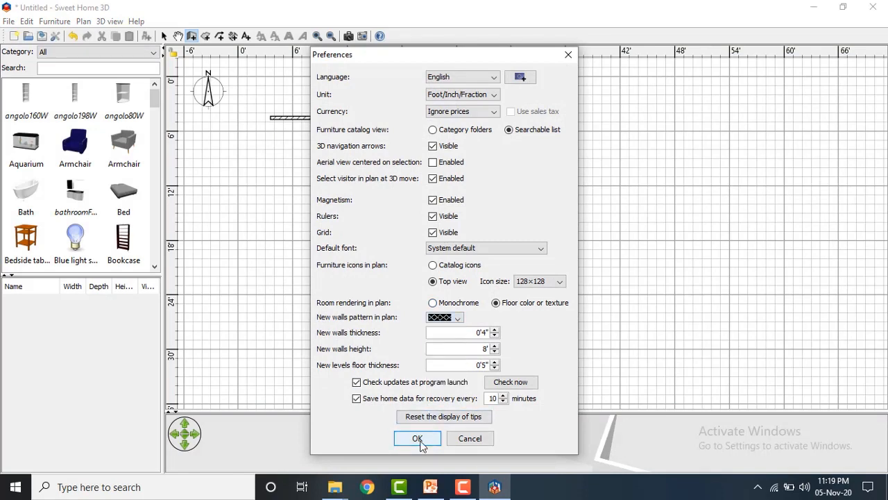
click(417, 438)
Step: Draw five connected walls in an inward spiral below the stepped run to try out the dark pattern
click(292, 201)
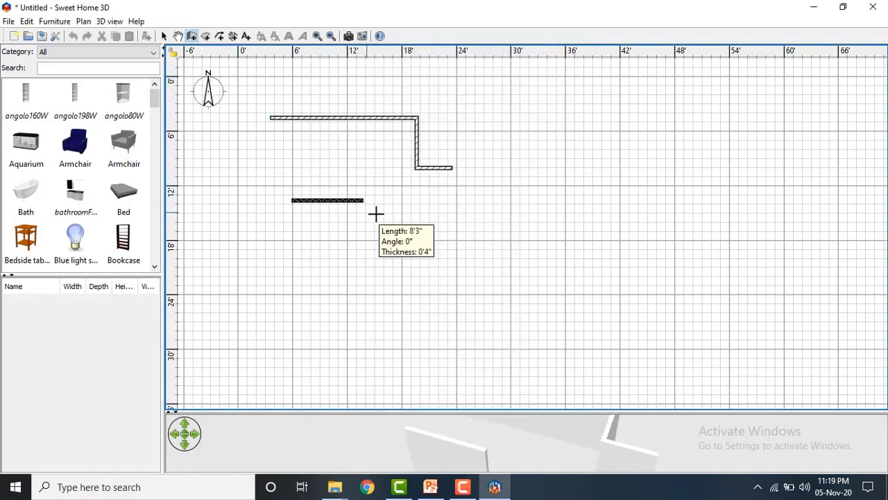
click(425, 214)
click(423, 275)
click(326, 276)
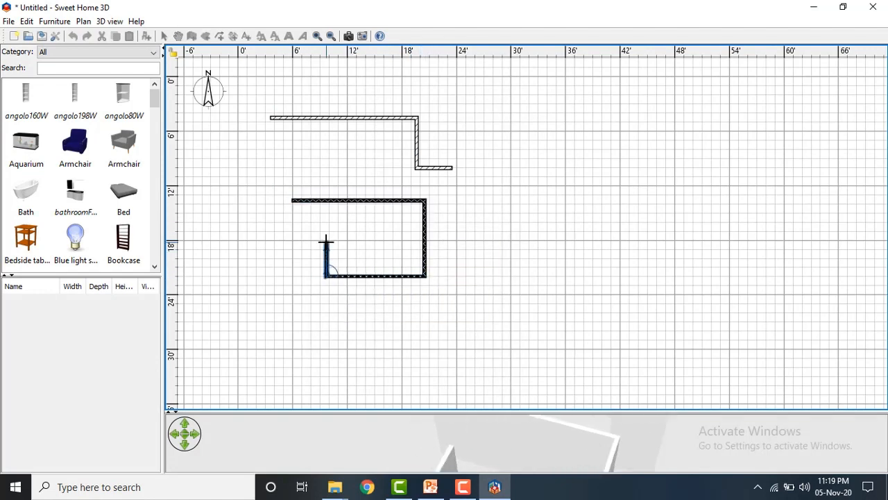
click(326, 242)
double_click(393, 242)
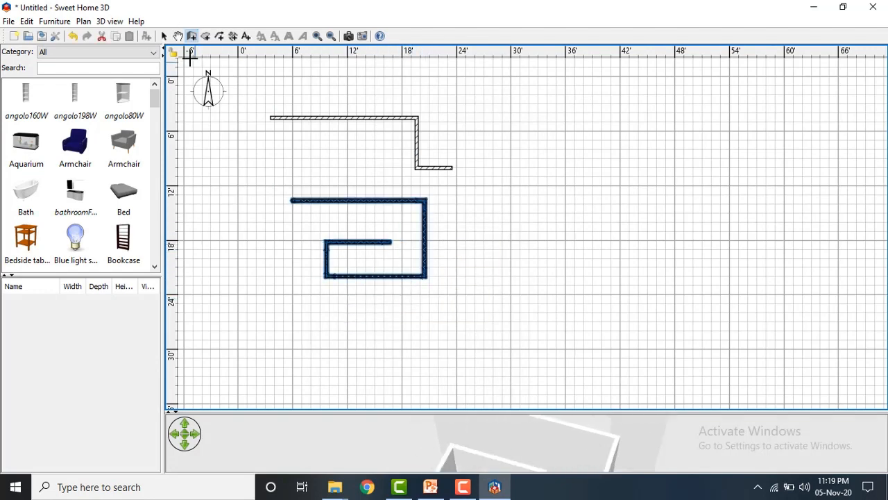
Step: Select both groups of walls in the plan and delete them
click(164, 35)
drag(431, 298, 288, 88)
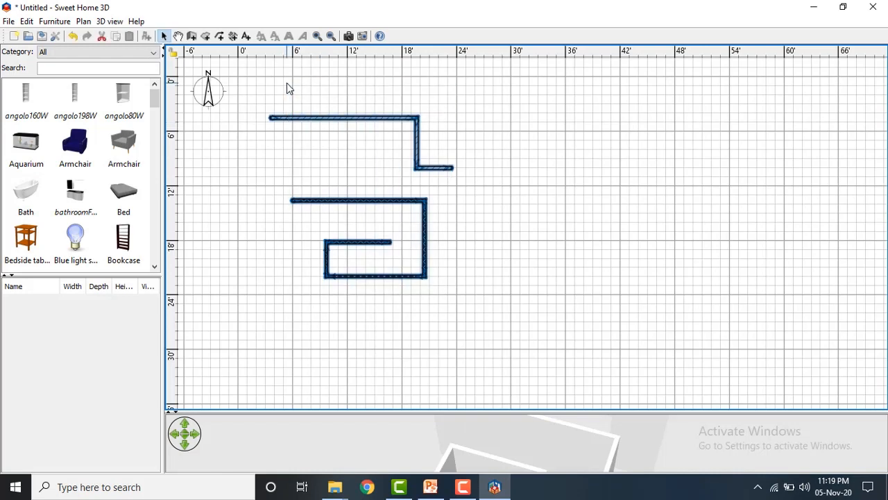
key(Delete)
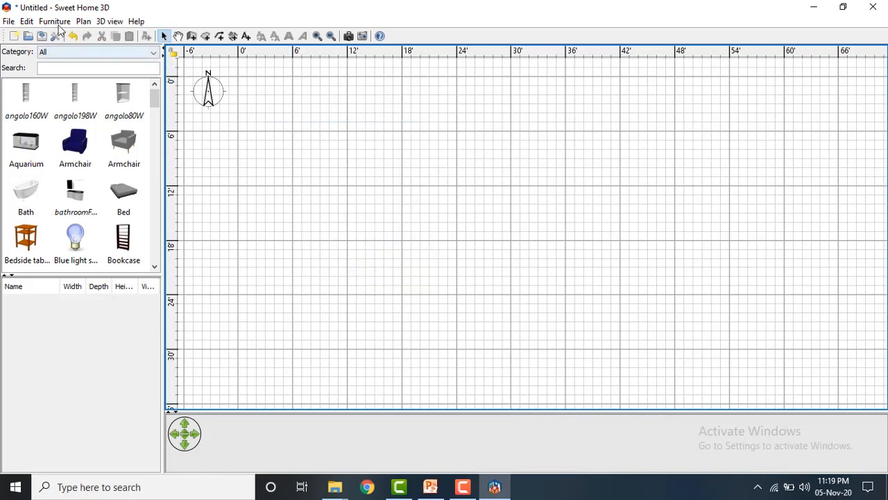
Step: Choose the forward-slanting hatch on white as the new walls pattern in the preferences
click(9, 21)
click(57, 222)
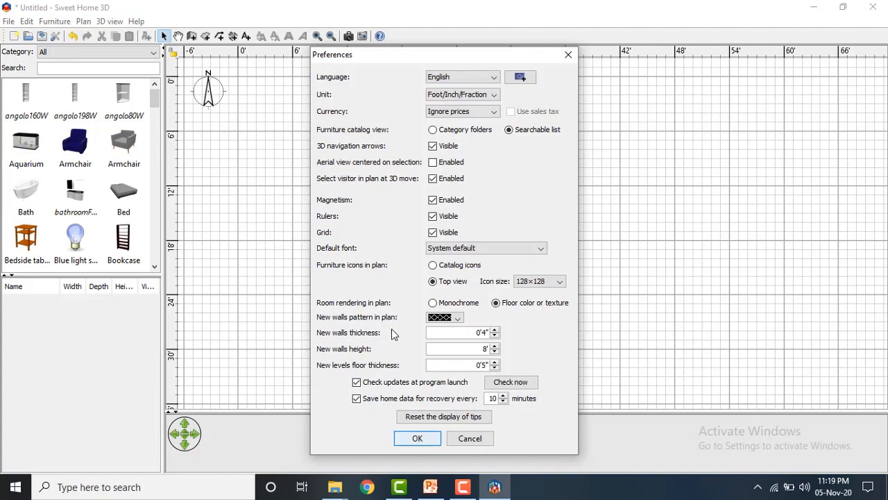
click(457, 317)
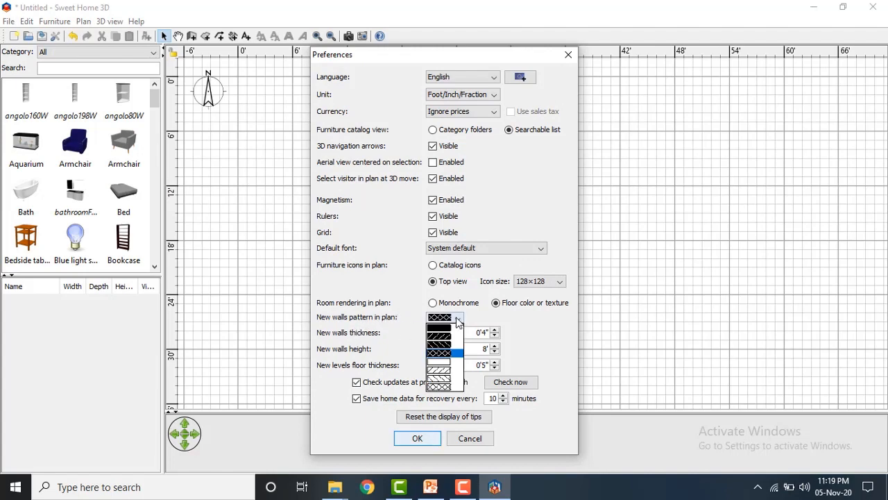
click(440, 371)
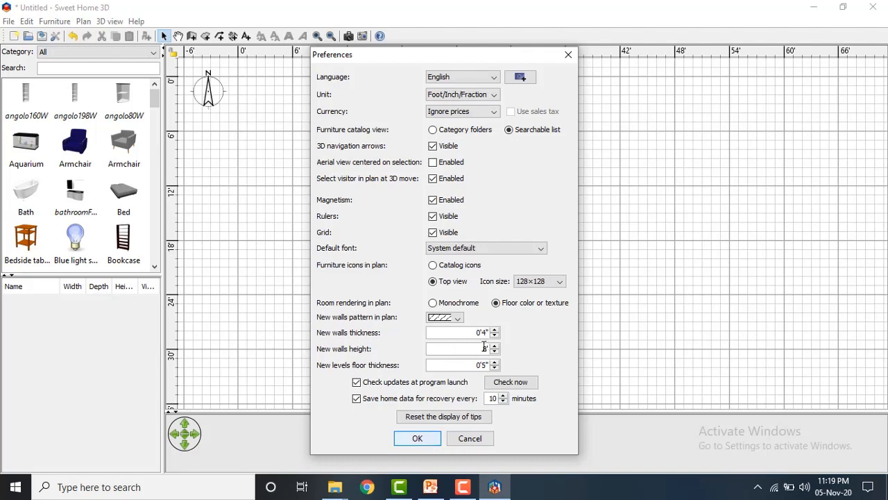
Step: Move the preferences dialog aside and adjust the new walls thickness to 0'4"
drag(465, 57, 551, 82)
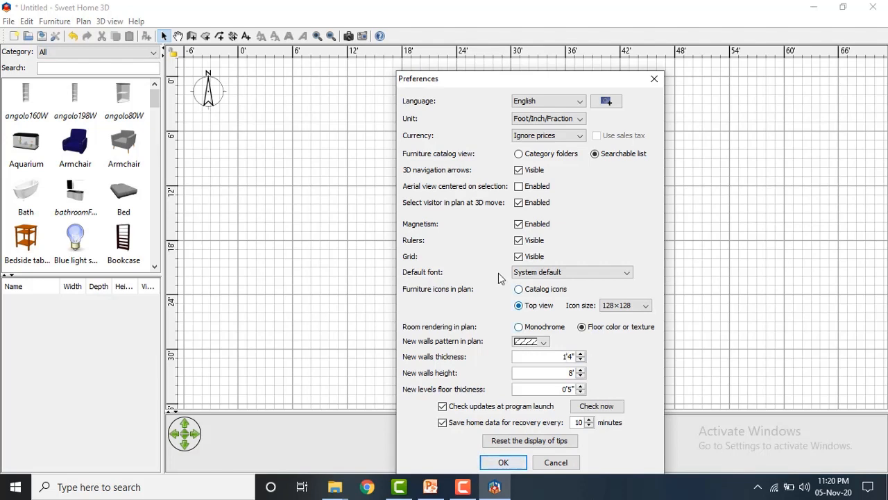
click(548, 373)
click(581, 355)
click(581, 359)
click(581, 360)
click(582, 360)
Step: Edit the new walls height and apply the preferences
click(572, 375)
key(Delete)
text(0)
key(Right)
key(Right)
key(Delete)
click(509, 462)
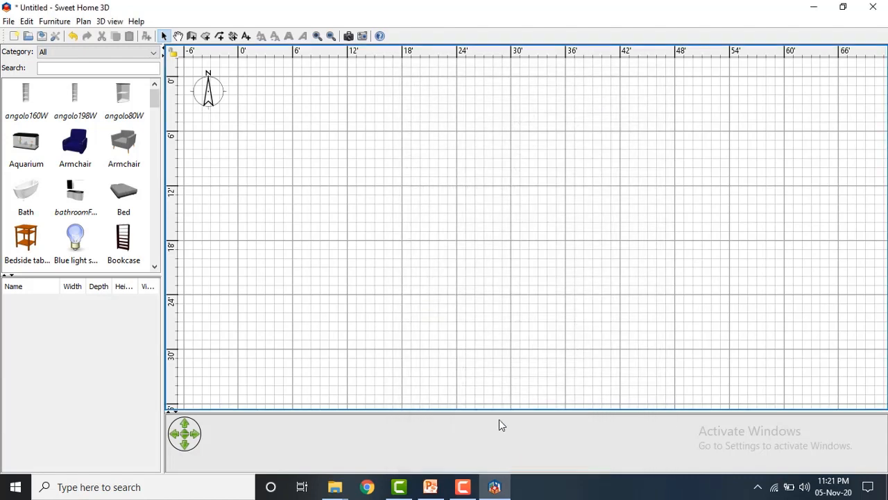
Step: Draw four connected walls as a rectangular room about 24' wide and 16'6" deep, leaving its upper-left corner open
click(192, 36)
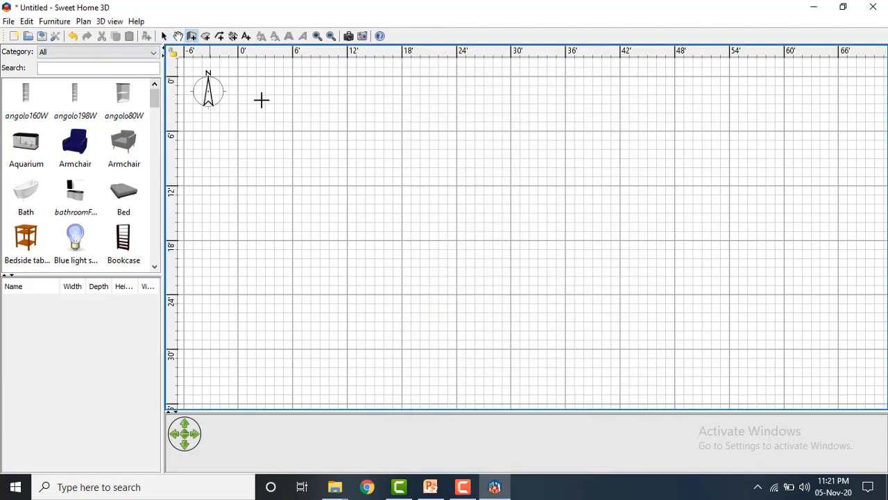
click(266, 85)
click(481, 86)
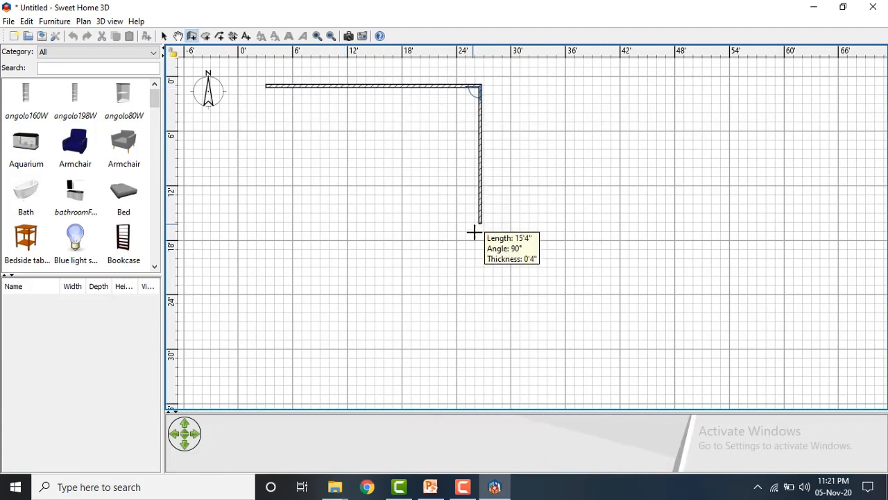
click(481, 236)
click(284, 235)
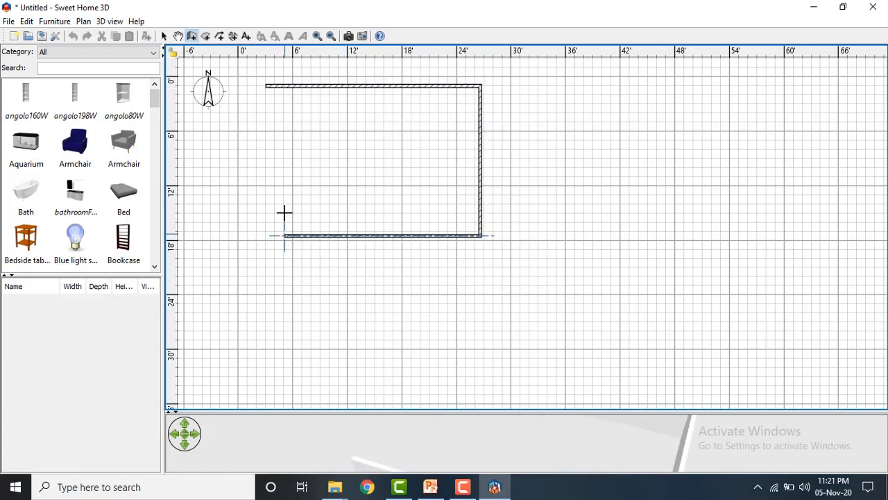
click(278, 105)
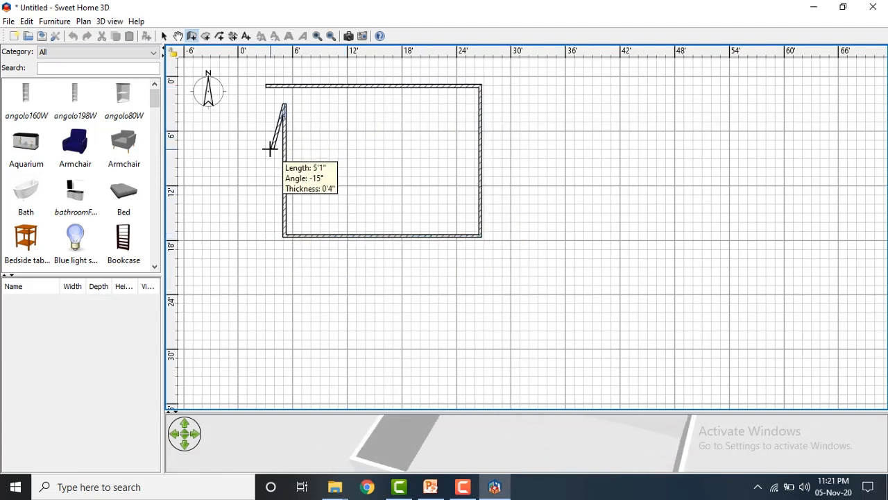
key(Escape)
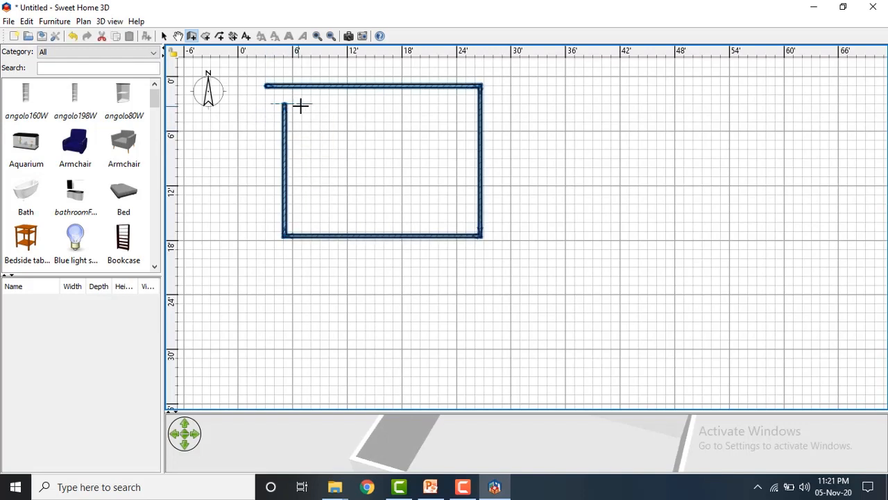
Step: Enlarge the 3D view to examine the room's walls, and shrink it back
drag(427, 410, 434, 278)
drag(506, 376, 425, 437)
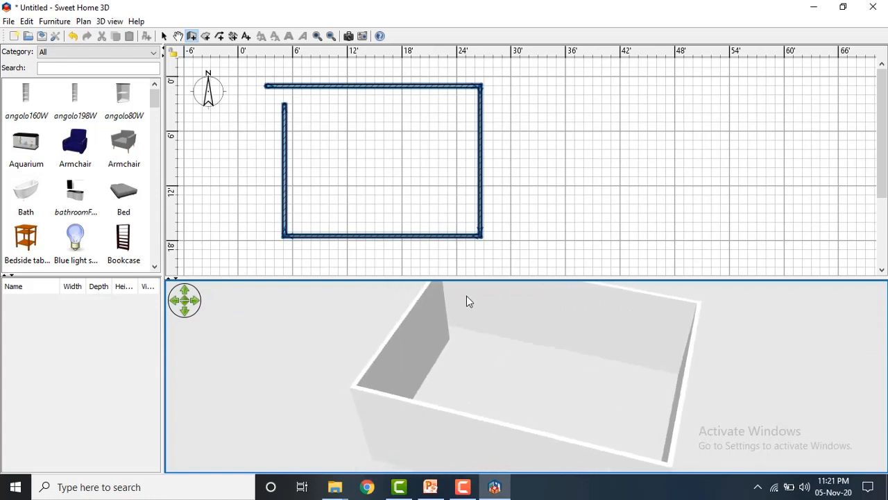
drag(471, 278, 459, 400)
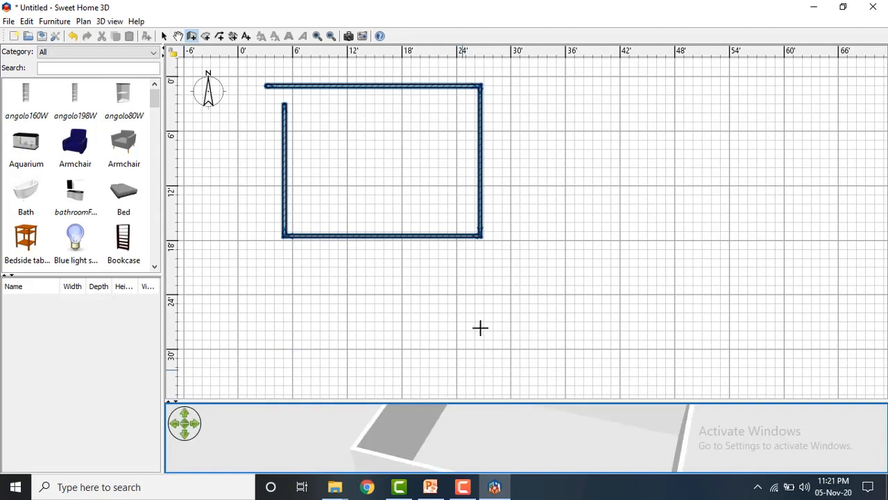
Step: Draw a zigzag run of five connected walls below the room and delete it
click(520, 266)
click(404, 266)
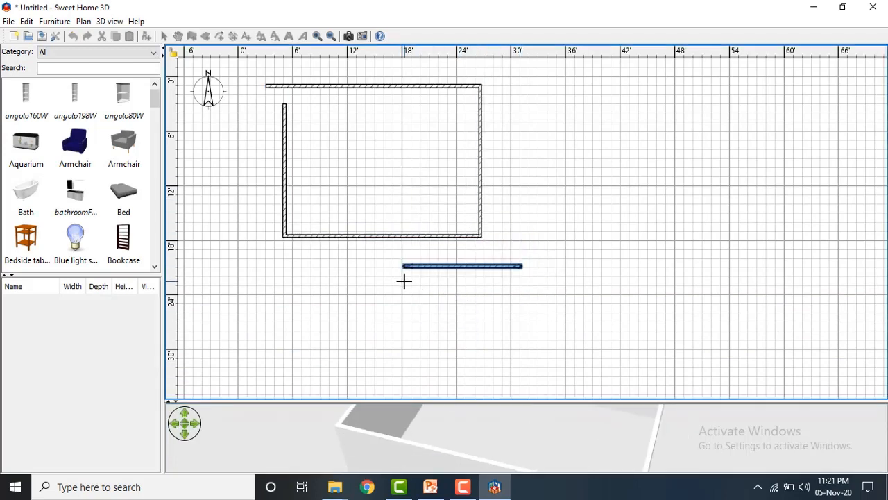
click(506, 294)
click(494, 342)
click(412, 321)
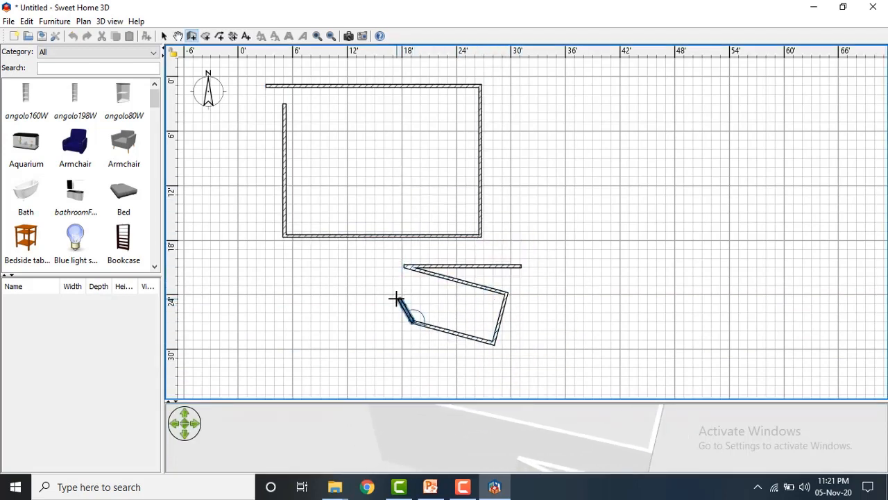
double_click(396, 298)
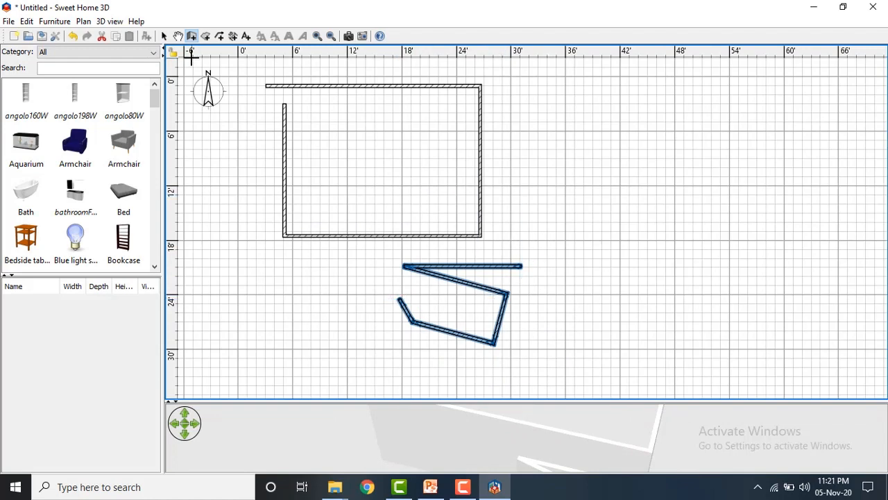
key(Delete)
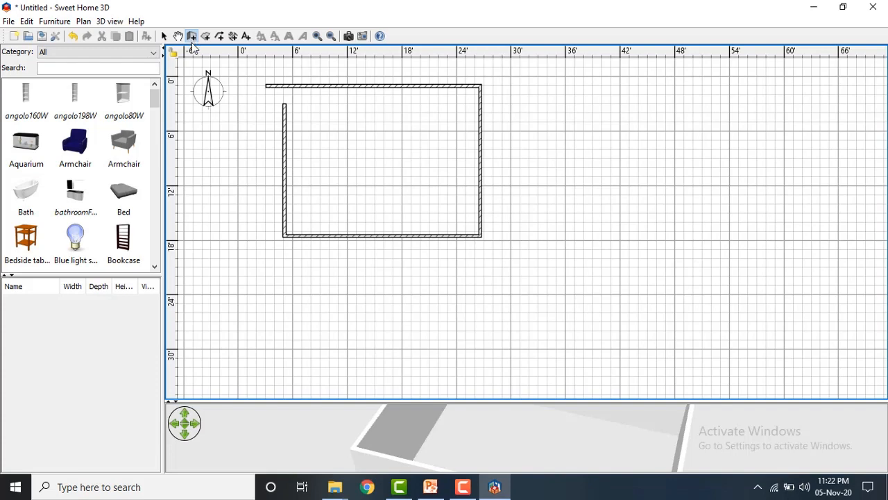
Step: Draw two connected slanted walls to the right of the room, each about 12' long and meeting at a right angle
click(520, 133)
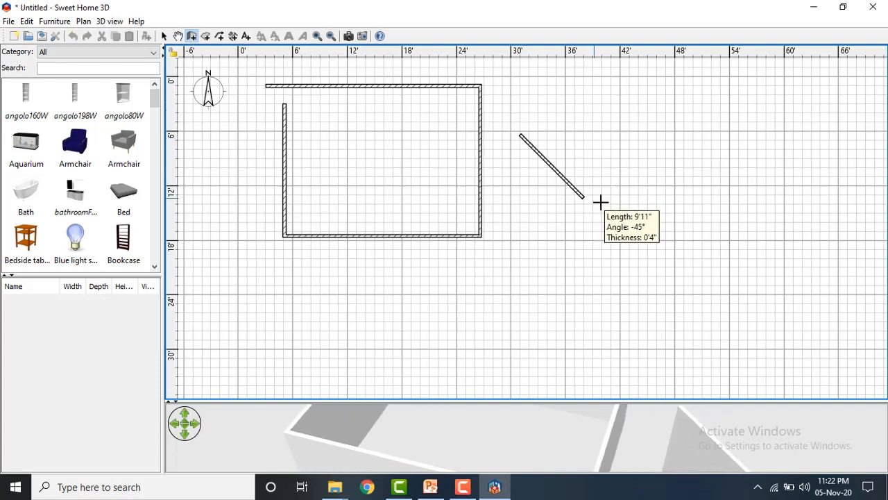
double_click(557, 241)
click(558, 242)
click(655, 212)
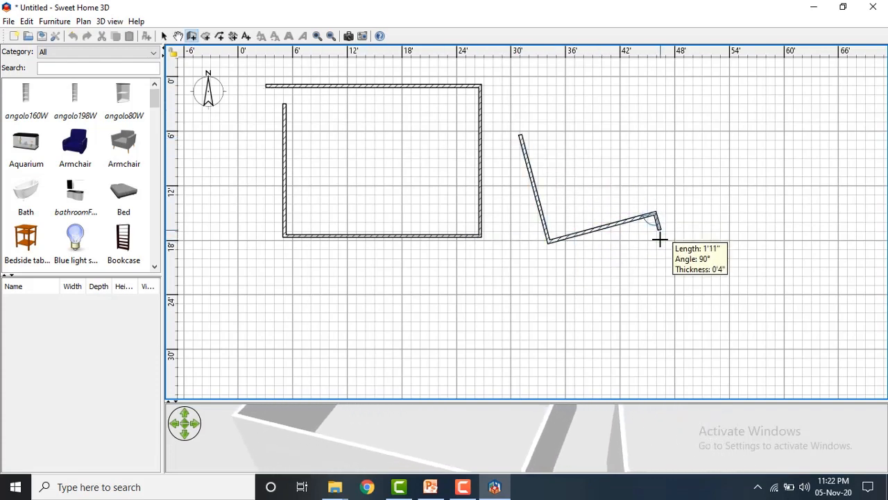
key(Escape)
Step: Draw a separate slanted wall between the 48' and 54' ruler marks, and switch to the Select tool
click(704, 138)
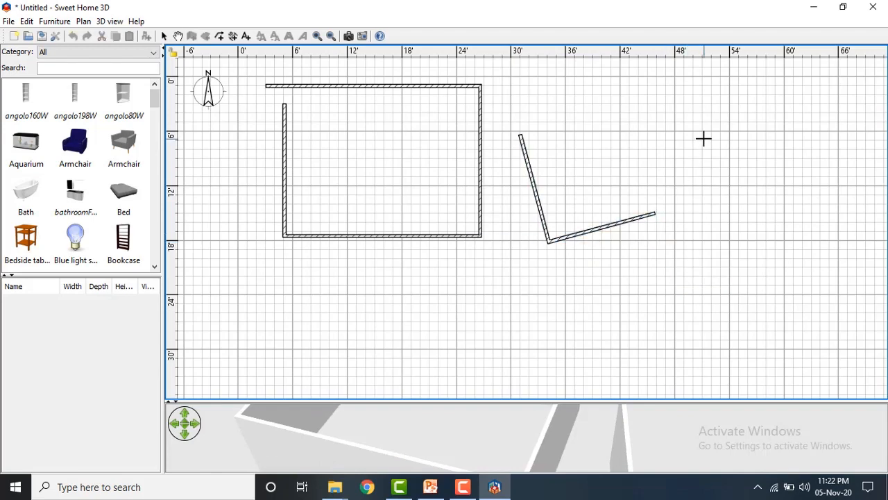
double_click(723, 215)
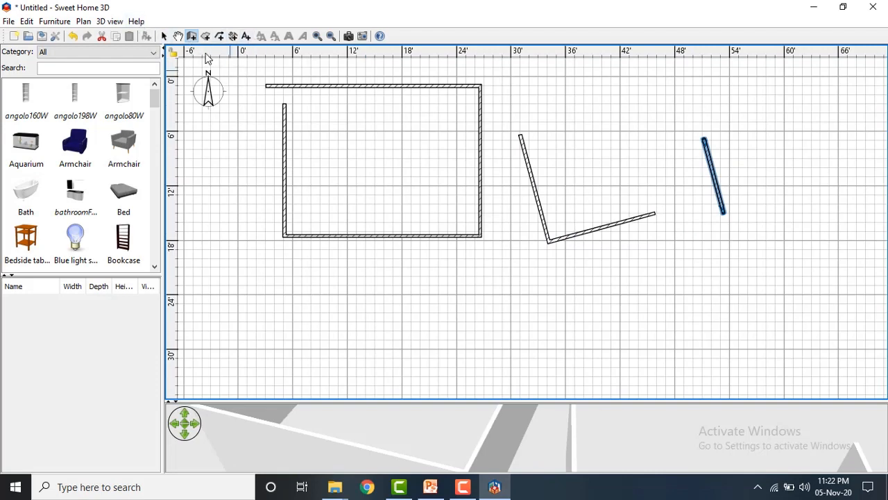
click(165, 40)
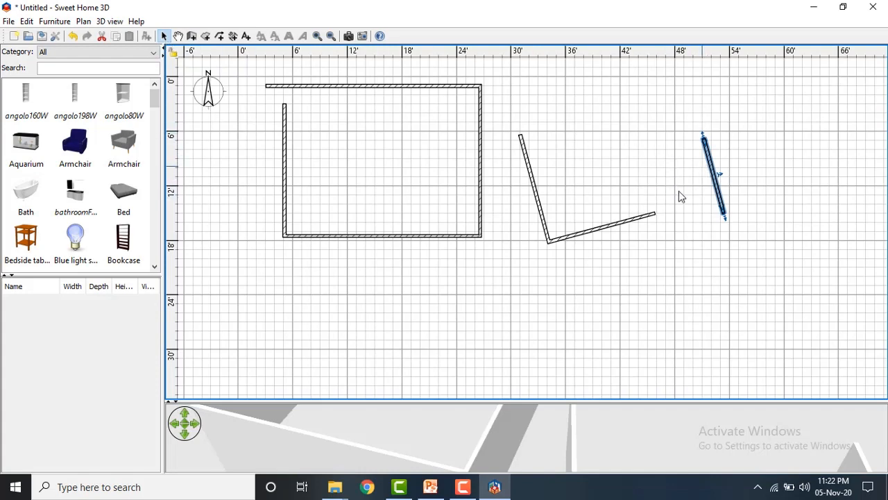
click(628, 225)
click(683, 292)
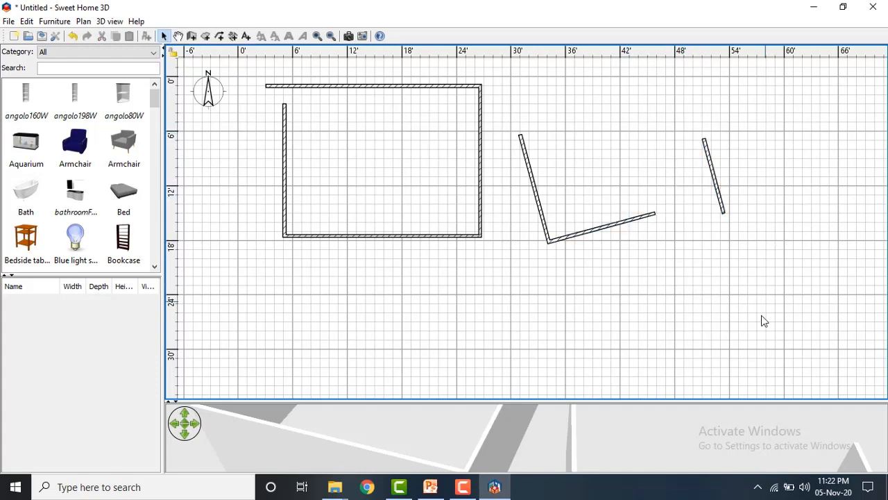
drag(736, 317, 621, 319)
click(665, 264)
Step: Shift the two connected slanted walls to the right, and move the whole room about 11' right and 5' down beside them
click(530, 167)
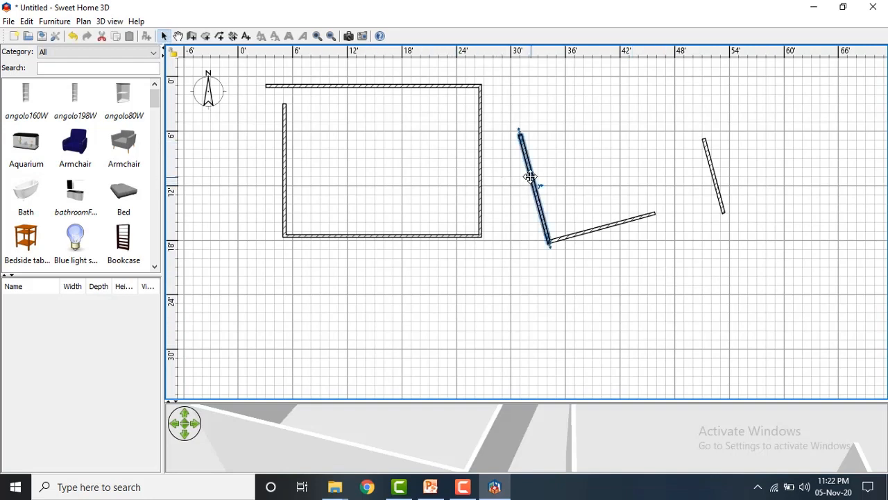
drag(531, 177, 555, 173)
drag(646, 265, 602, 184)
drag(502, 251, 298, 114)
drag(482, 200, 728, 246)
Step: Move the compass to about X -4'10", Y 3'0", open its settings and close them without changes, and deselect it
drag(415, 143, 306, 72)
mouse_move(353, 97)
mouse_down()
mouse_move(338, 150)
mouse_move(338, 112)
mouse_up()
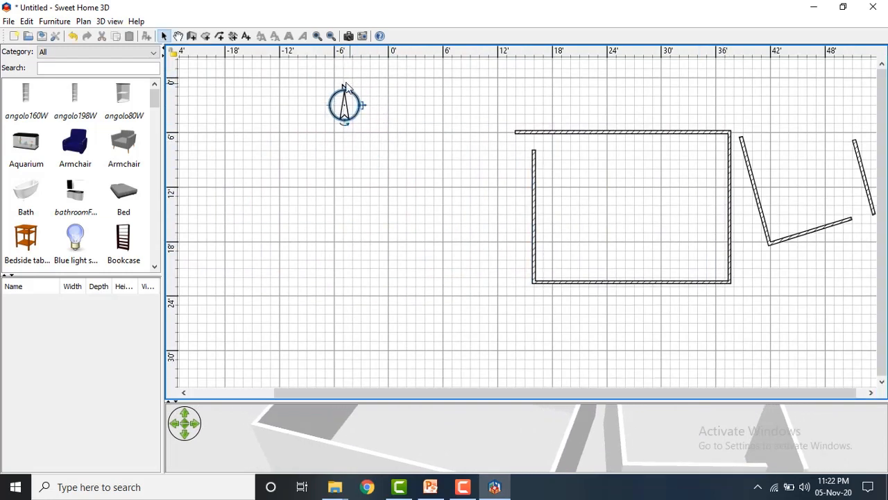
double_click(345, 116)
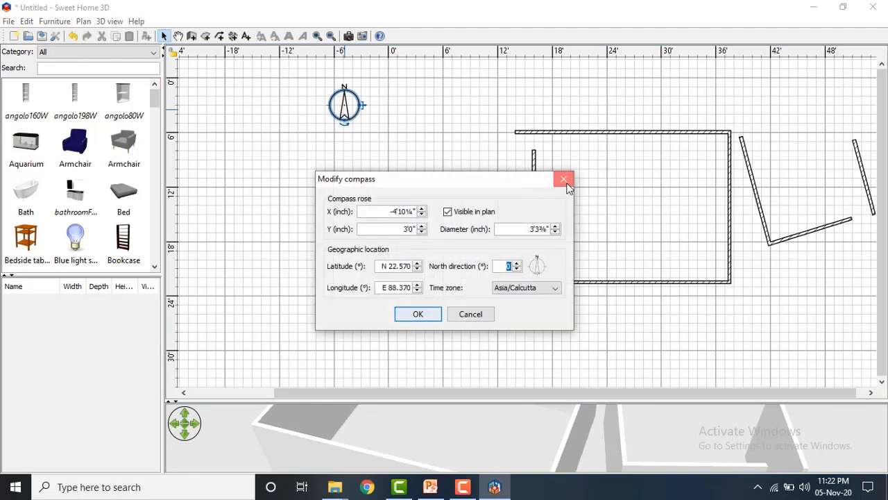
click(562, 179)
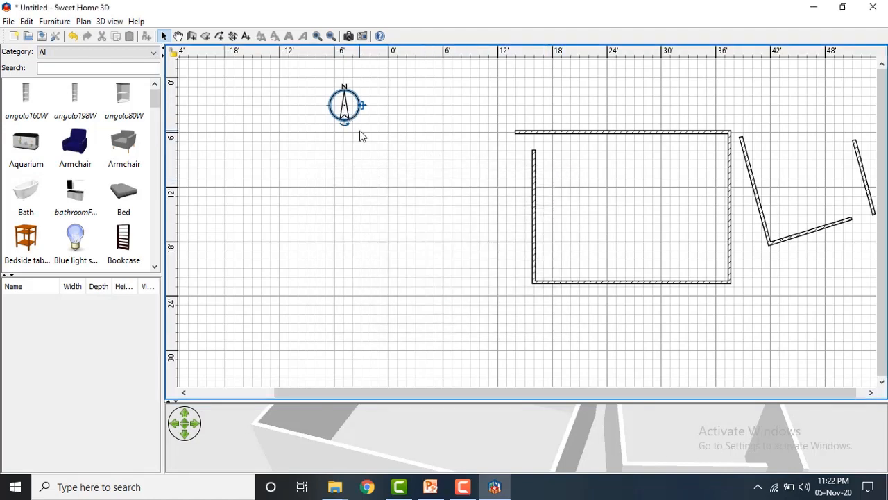
drag(344, 120, 345, 146)
click(486, 194)
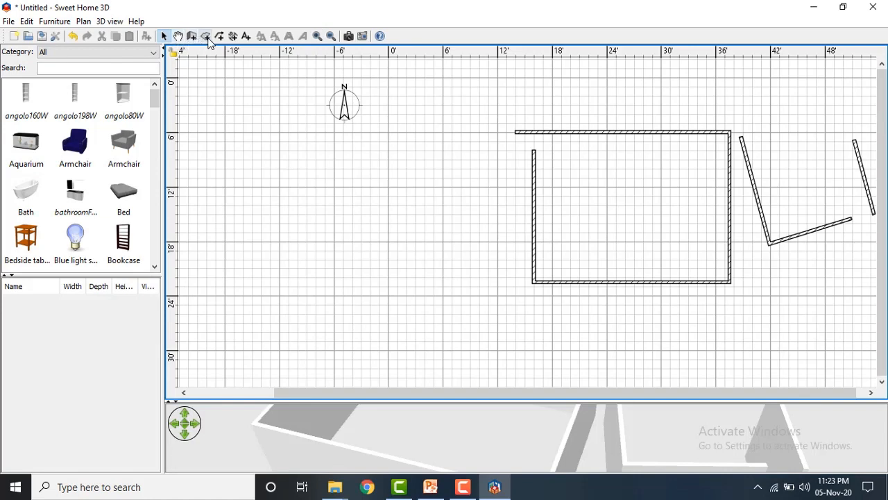
Step: Select all the room's walls together with the two connected slanted walls beside it
drag(501, 390, 620, 368)
drag(836, 354, 497, 95)
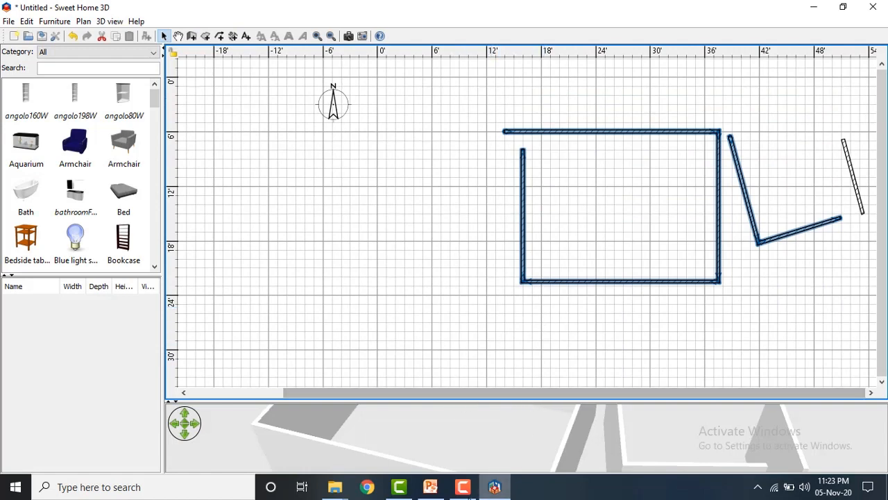
click(463, 486)
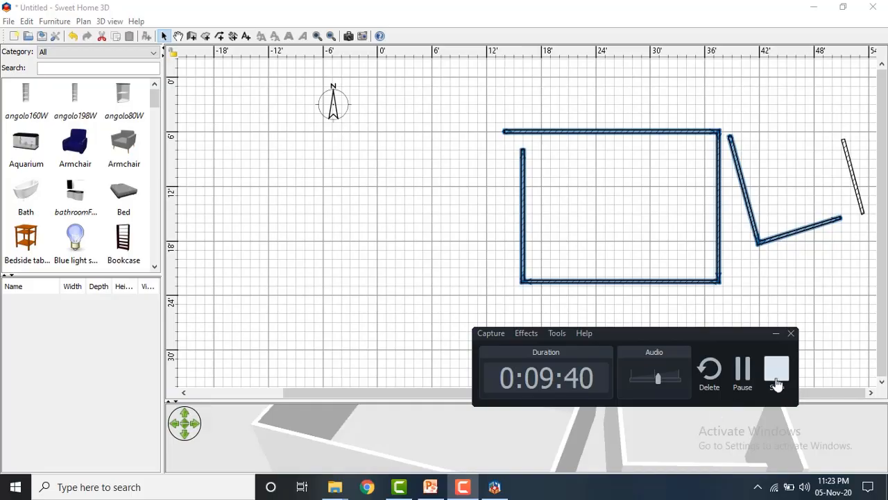